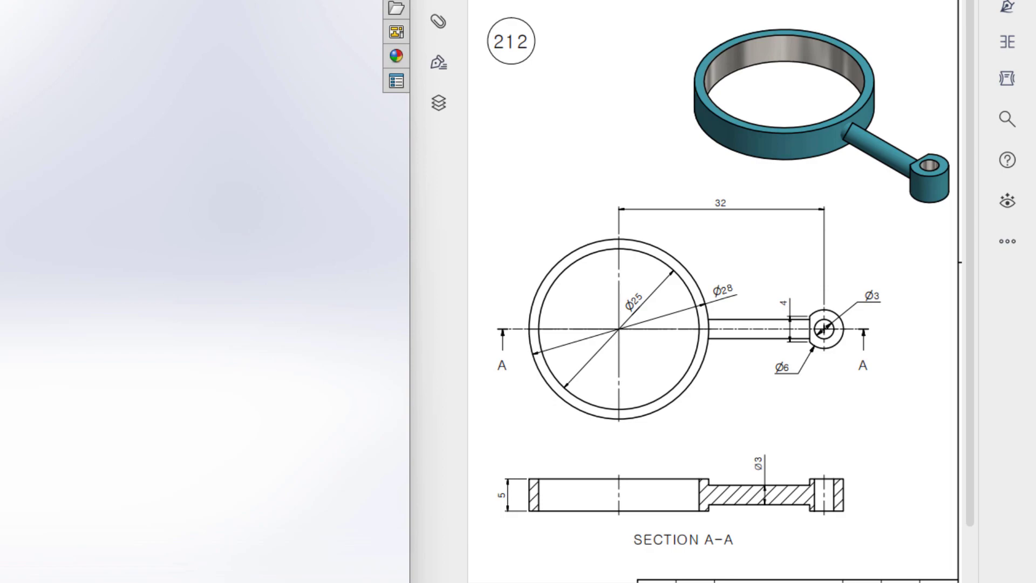
- Circle the isometric, top and section views, mark the Ø28 ring and Ø6 boss, then undo
mouse_move(704, 11)
left_mouse_down()
mouse_move(909, 267)
mouse_move(869, 46)
mouse_move(717, 5)
left_mouse_up()
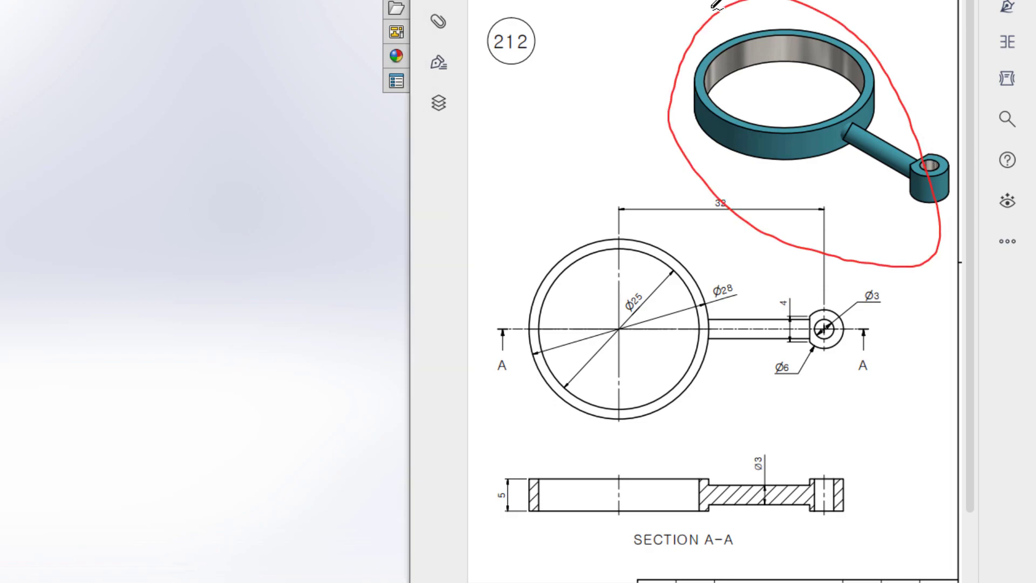
mouse_move(815, 199)
left_mouse_down()
mouse_move(479, 294)
mouse_move(809, 208)
mouse_move(740, 207)
left_mouse_up()
left_click_drag(492, 328, 901, 308)
left_click_drag(833, 428, 521, 568)
left_click_drag(643, 577, 685, 443)
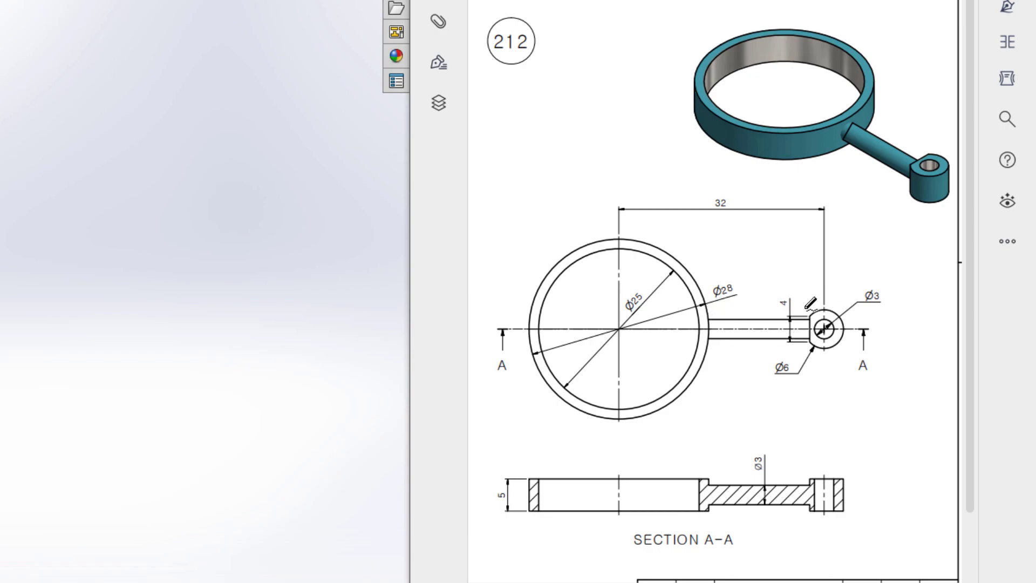
mouse_move(708, 317)
left_mouse_down()
mouse_move(688, 270)
mouse_move(636, 241)
mouse_move(605, 239)
mouse_move(554, 266)
mouse_move(526, 334)
mouse_move(564, 415)
mouse_move(648, 419)
mouse_move(717, 373)
mouse_move(705, 284)
mouse_move(718, 299)
mouse_move(739, 297)
mouse_move(723, 273)
left_mouse_up()
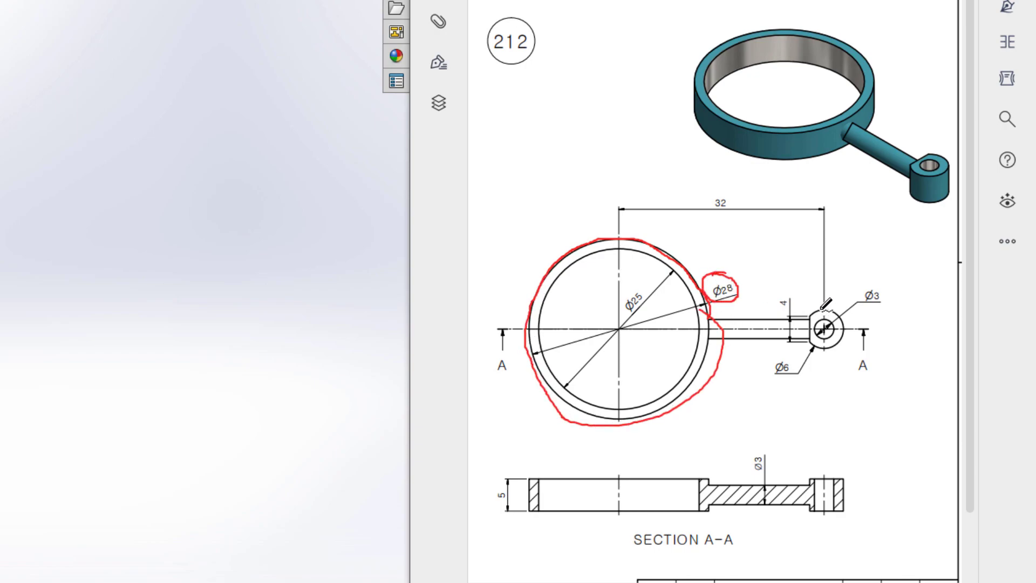
mouse_move(821, 311)
left_mouse_down()
mouse_move(842, 320)
mouse_move(836, 344)
mouse_move(810, 350)
mouse_move(809, 311)
left_mouse_up()
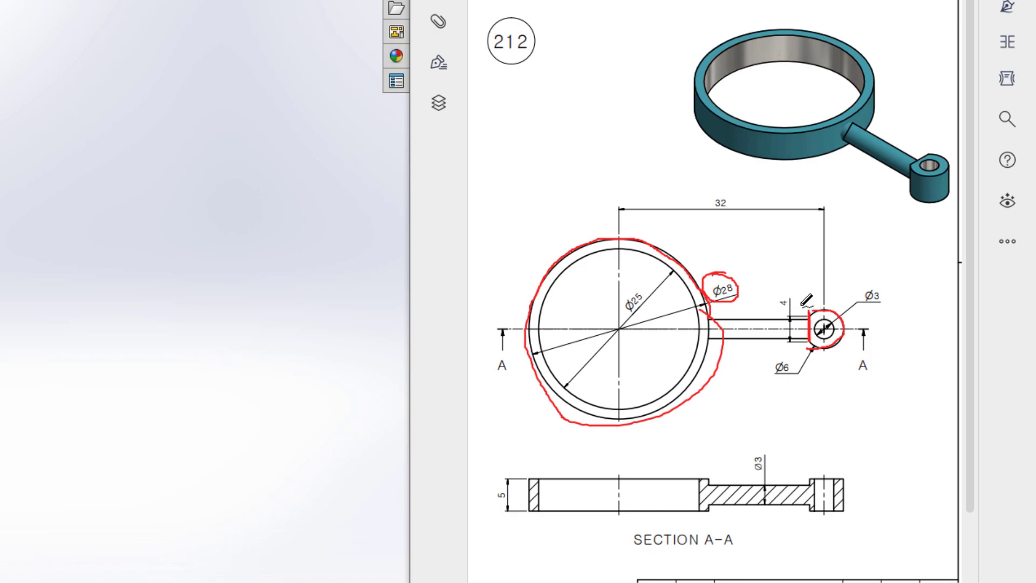
left_click_drag(811, 254, 808, 286)
mouse_move(806, 313)
left_mouse_down()
mouse_move(809, 347)
mouse_move(809, 314)
left_mouse_up()
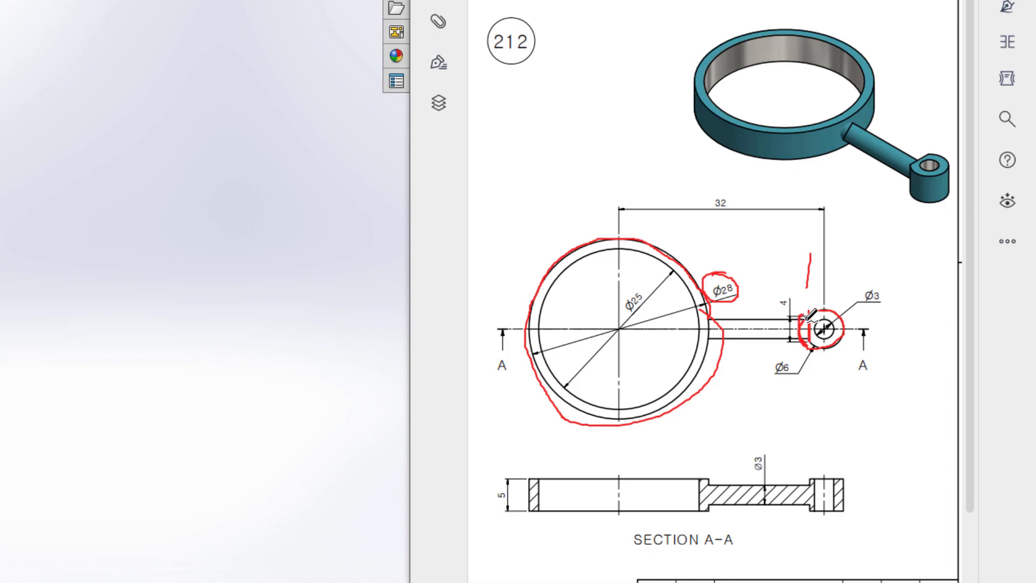
key("ctrl+z")
key("ctrl+z")
key("ctrl+z")
key("ctrl+z")
key("ctrl+z")
key("ctrl+z")
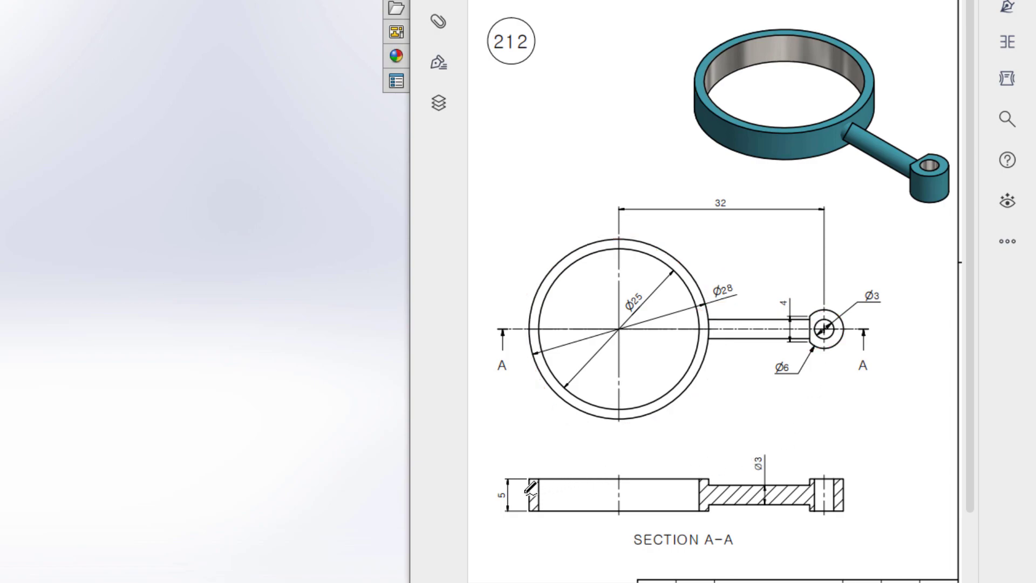
- Mark the section's 5 thickness, centre line and Ø3 hole, trace the arm, then erase all markup
left_click_drag(526, 492, 722, 489)
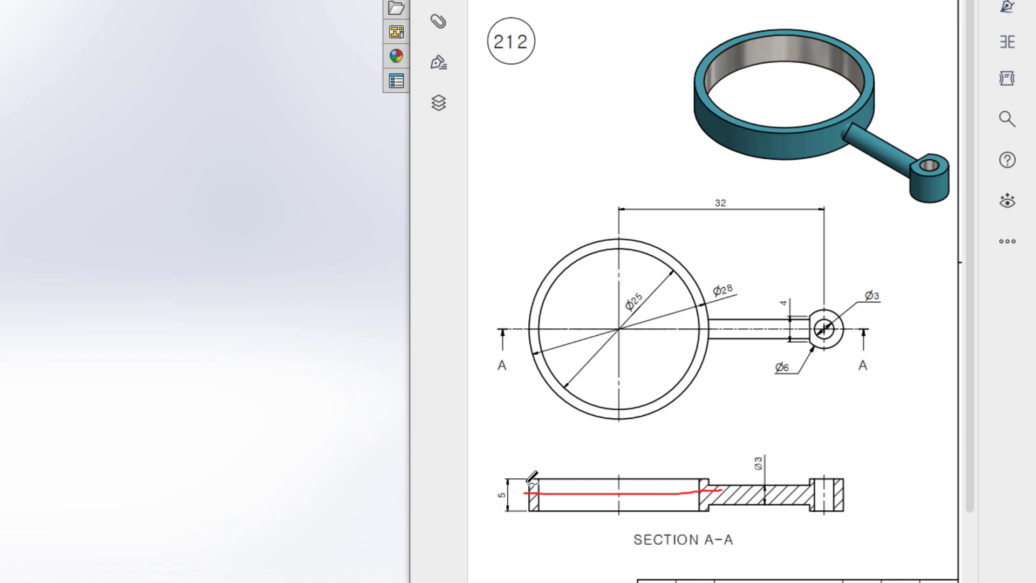
mouse_move(501, 475)
left_mouse_down()
mouse_move(496, 506)
mouse_move(511, 478)
left_mouse_up()
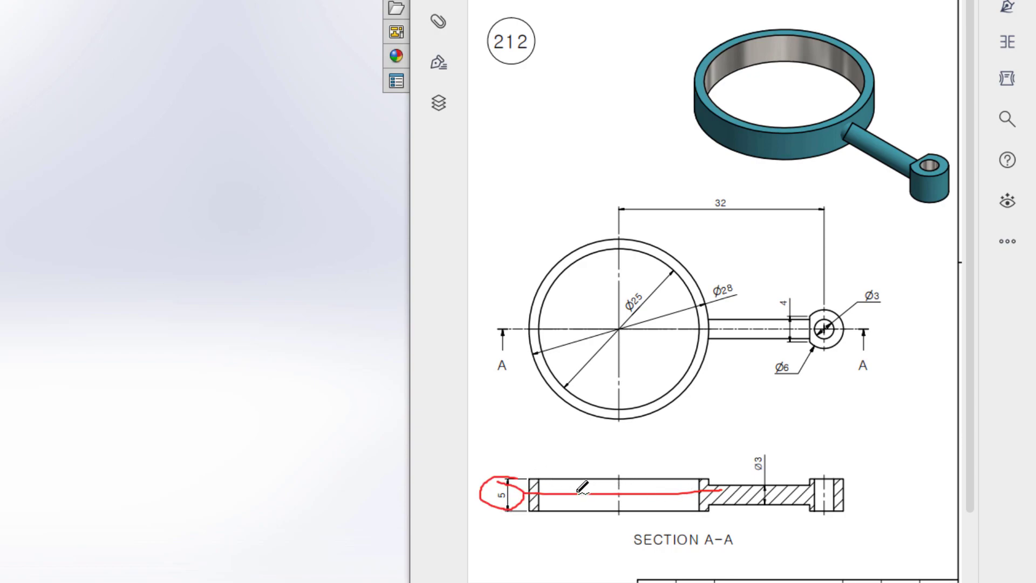
mouse_move(610, 492)
left_mouse_down()
mouse_move(612, 517)
mouse_move(617, 504)
left_mouse_up()
mouse_move(810, 497)
left_mouse_down()
mouse_move(846, 496)
mouse_move(832, 495)
mouse_move(830, 478)
mouse_move(832, 511)
left_mouse_up()
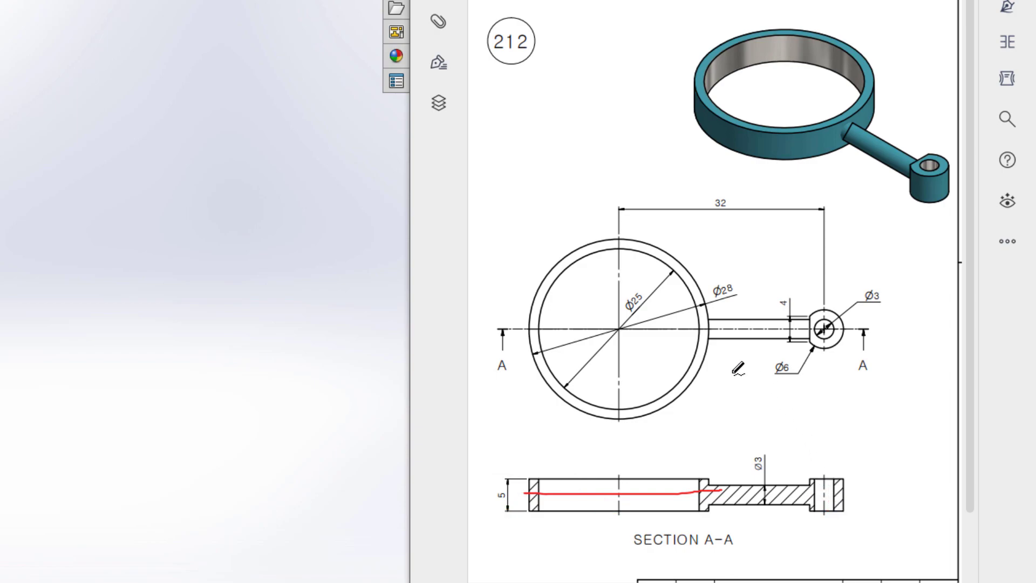
left_click_drag(770, 485, 767, 486)
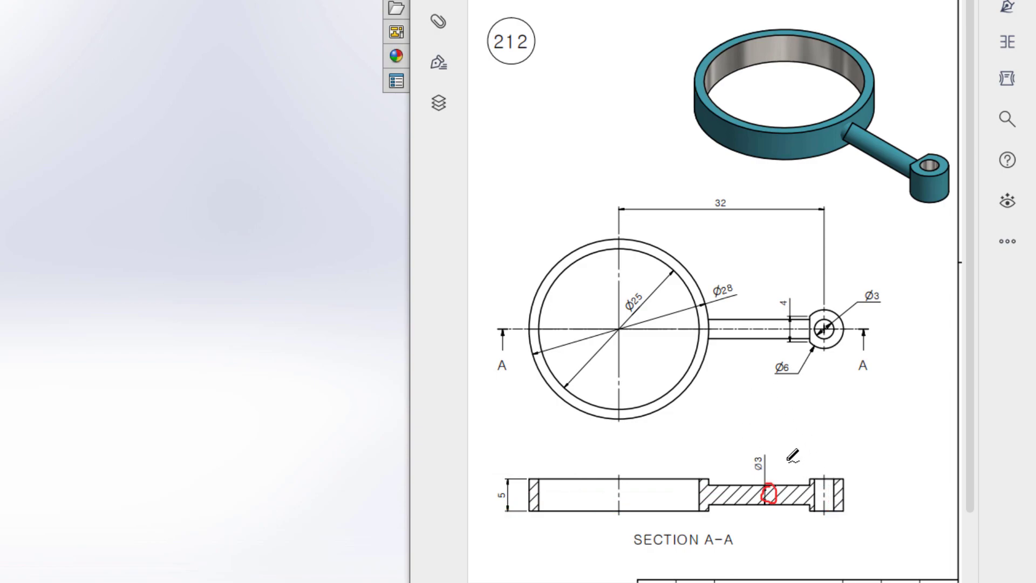
mouse_move(758, 445)
left_mouse_down()
mouse_move(766, 473)
mouse_move(780, 466)
mouse_move(771, 447)
left_mouse_up()
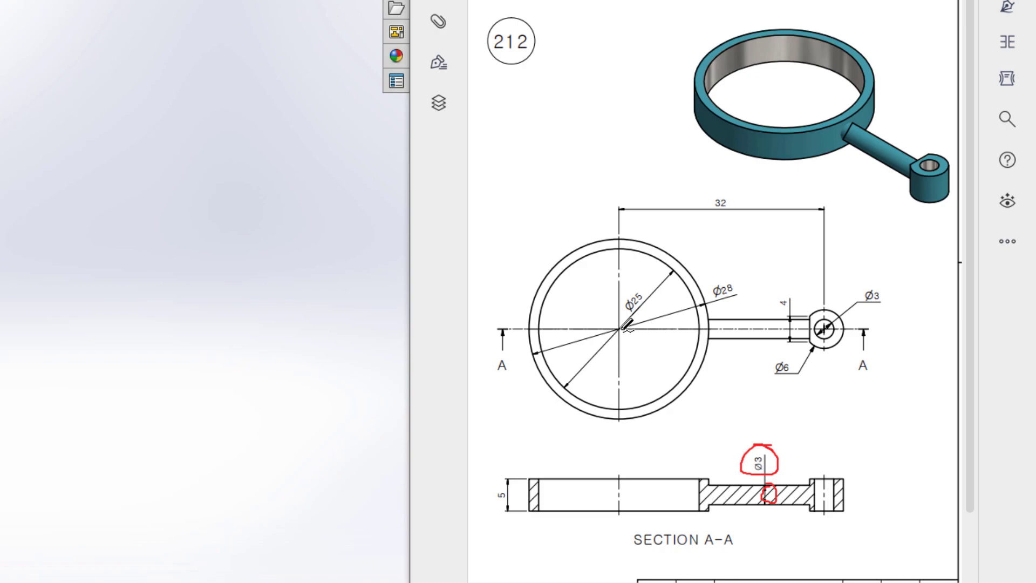
left_click_drag(630, 328, 823, 330)
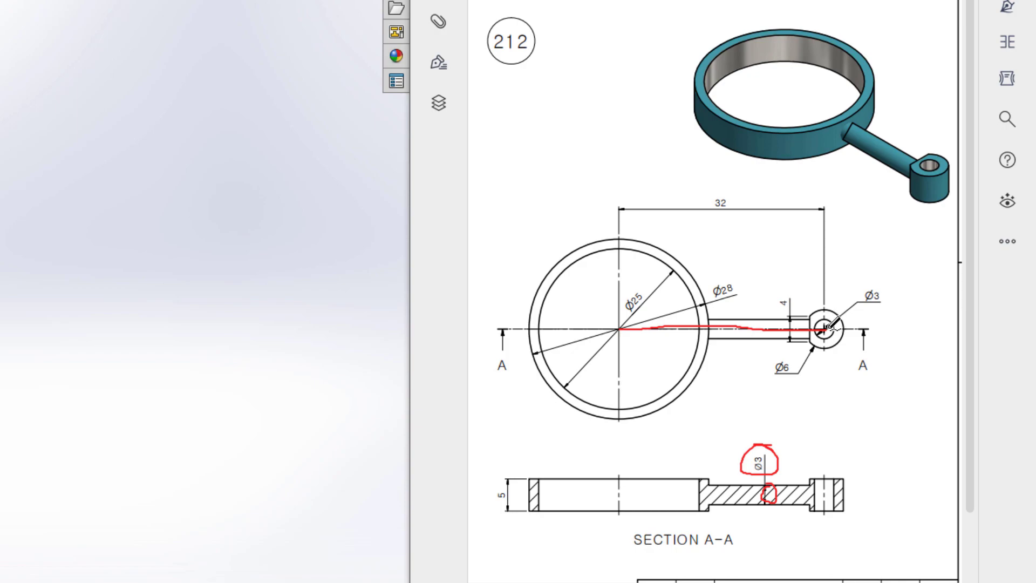
left_click_drag(830, 317, 623, 319)
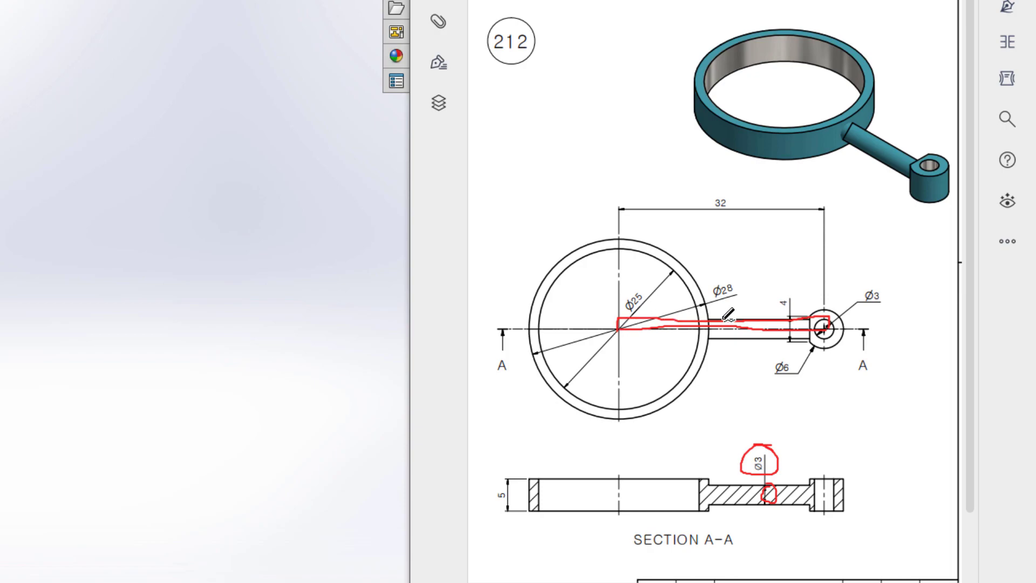
left_click_drag(765, 323, 732, 356)
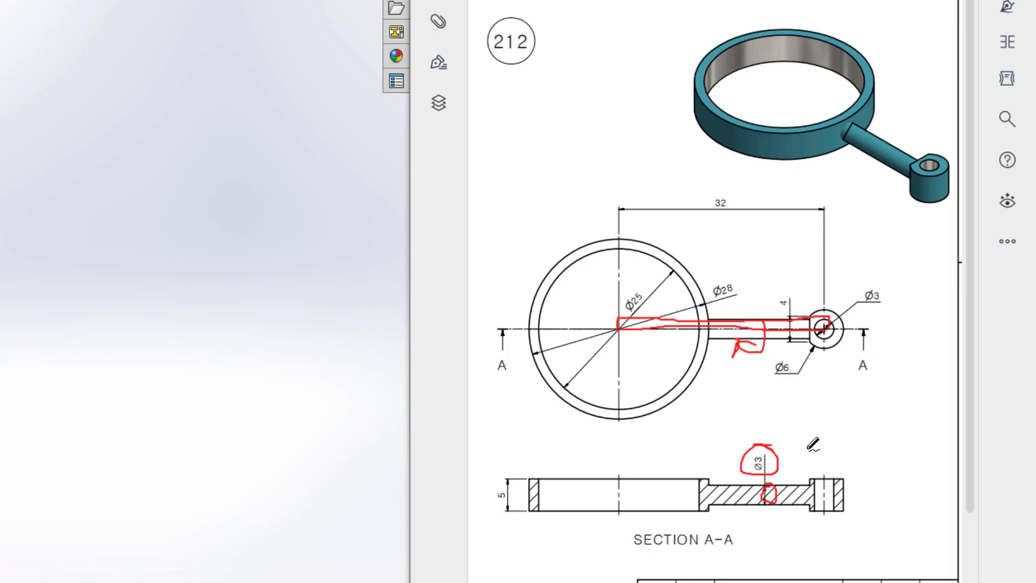
key("e")
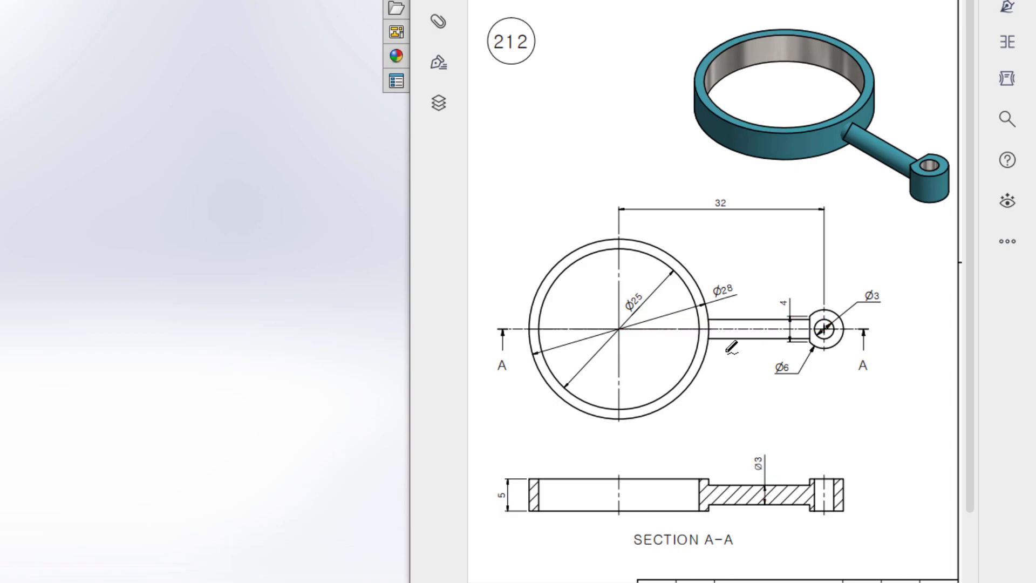
- Mark the inner Ø25 circle, the Ø3 hole, the Ø6 boss and Section A-A's centre and boss hole
mouse_move(685, 283)
left_mouse_down()
mouse_move(669, 257)
mouse_move(612, 252)
mouse_move(567, 277)
mouse_move(552, 345)
mouse_move(682, 365)
mouse_move(648, 287)
left_mouse_up()
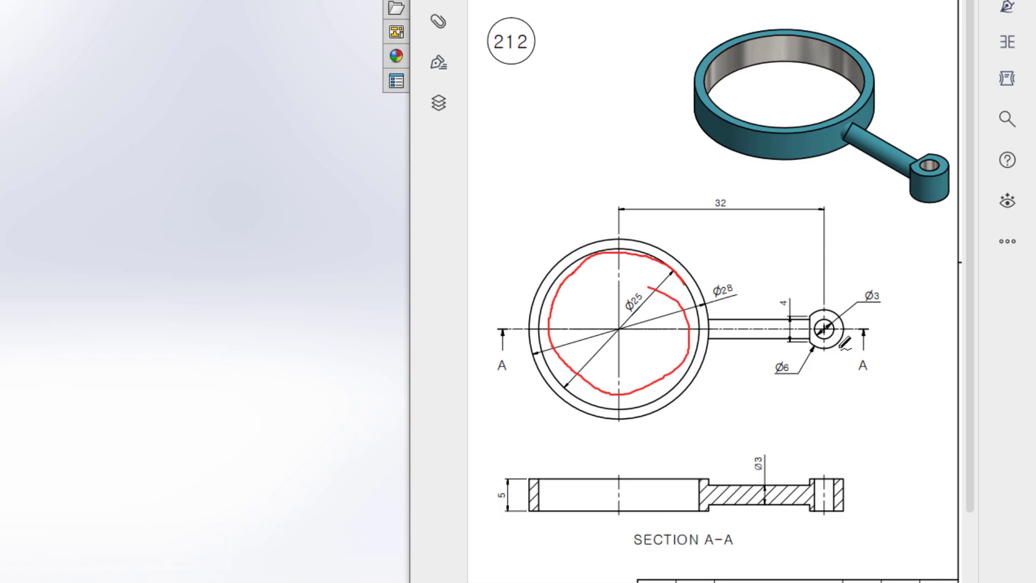
mouse_move(839, 316)
left_mouse_down()
mouse_move(804, 336)
mouse_move(840, 322)
left_mouse_up()
mouse_move(692, 295)
left_mouse_down()
mouse_move(646, 257)
mouse_move(566, 364)
mouse_move(671, 324)
mouse_move(662, 294)
mouse_move(617, 296)
mouse_move(659, 291)
left_mouse_up()
mouse_move(838, 319)
left_mouse_down()
mouse_move(792, 336)
mouse_move(839, 327)
left_mouse_up()
mouse_move(888, 294)
left_mouse_down()
mouse_move(868, 283)
mouse_move(888, 296)
left_mouse_up()
mouse_move(608, 469)
left_mouse_down()
mouse_move(616, 506)
mouse_move(640, 489)
left_mouse_up()
left_click_drag(826, 474, 825, 513)
left_click_drag(814, 504, 828, 509)
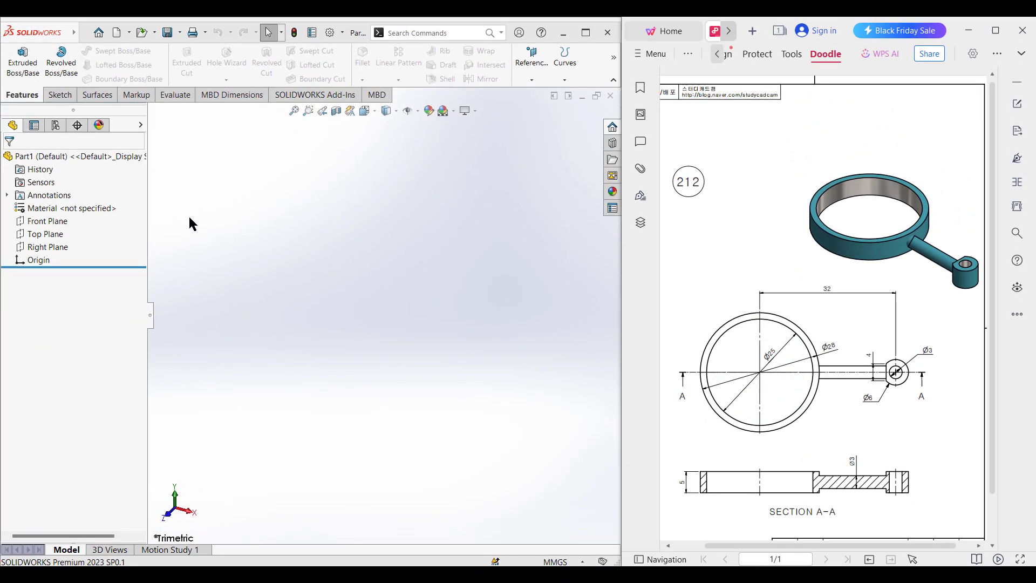
- Start a sketch on the Top Plane and draw a Ø28 circle centred on the origin
left_click(56, 237)
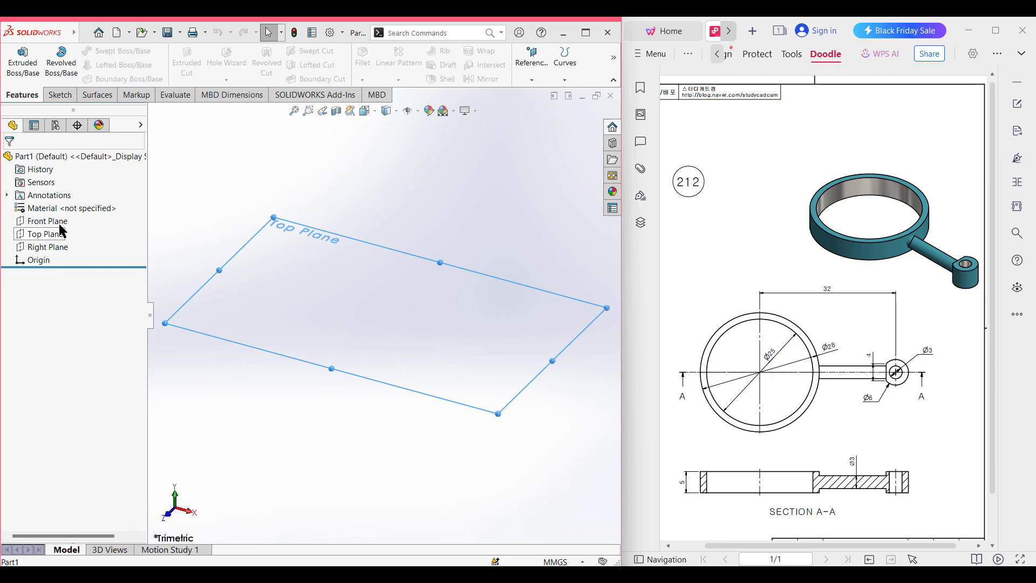
right_click(60, 231)
left_click(74, 224)
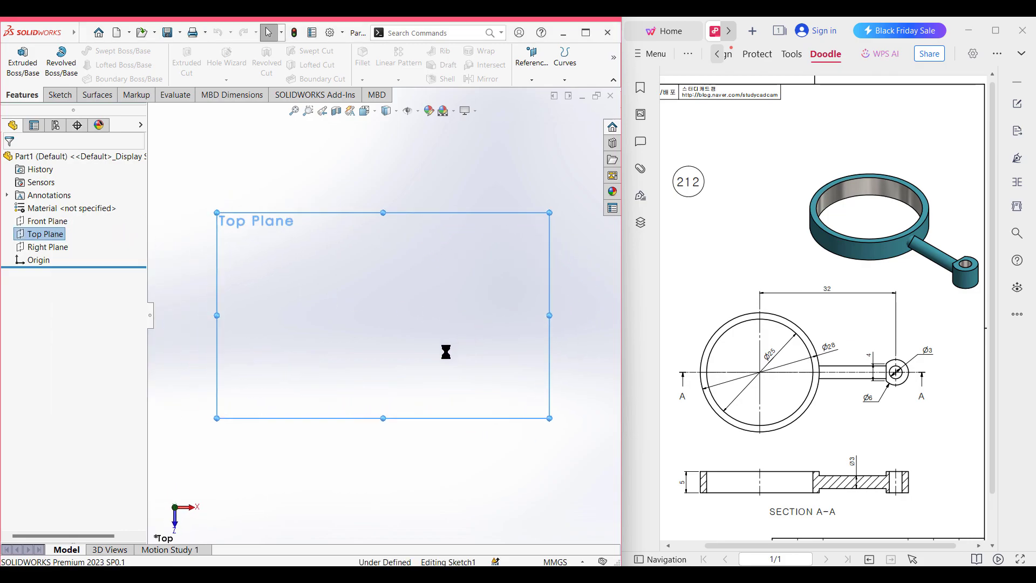
left_click(400, 460)
left_click(124, 51)
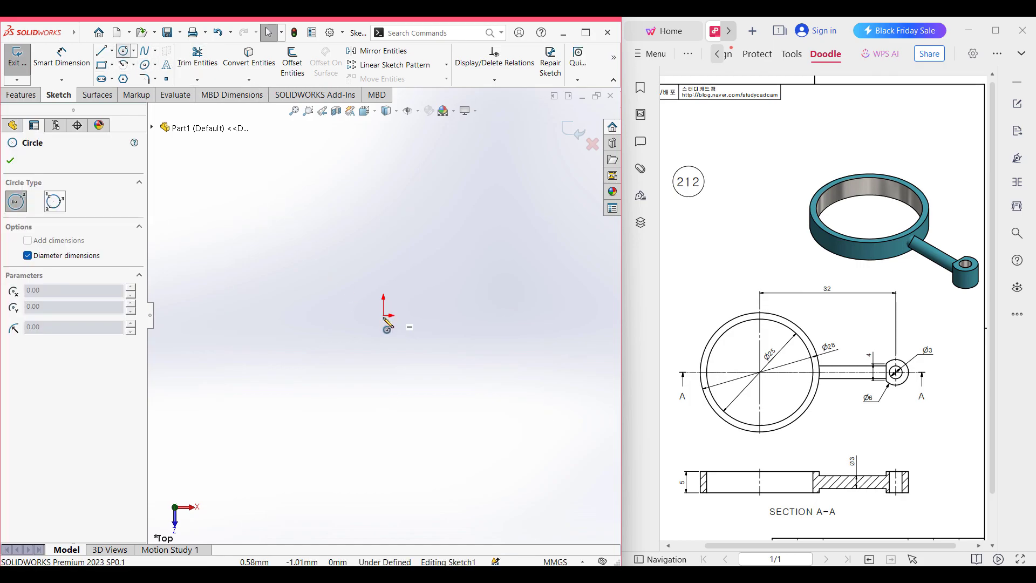
left_click(430, 344)
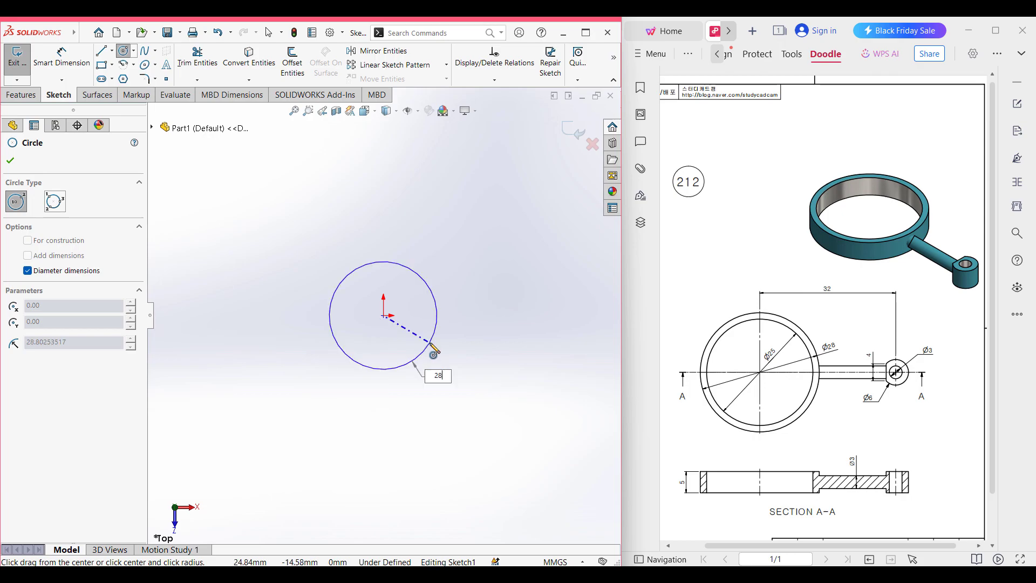
key("Return")
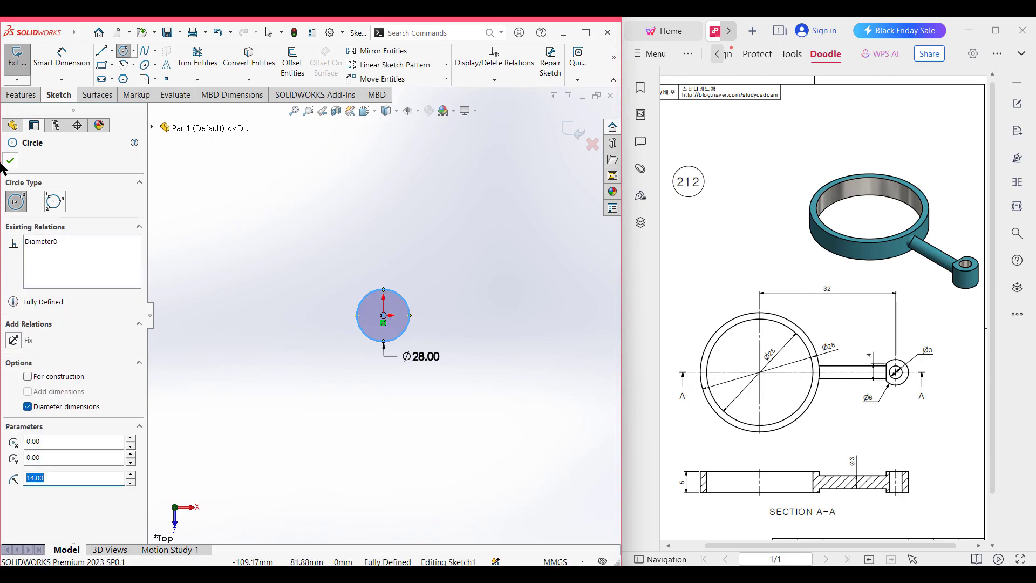
left_click(12, 162)
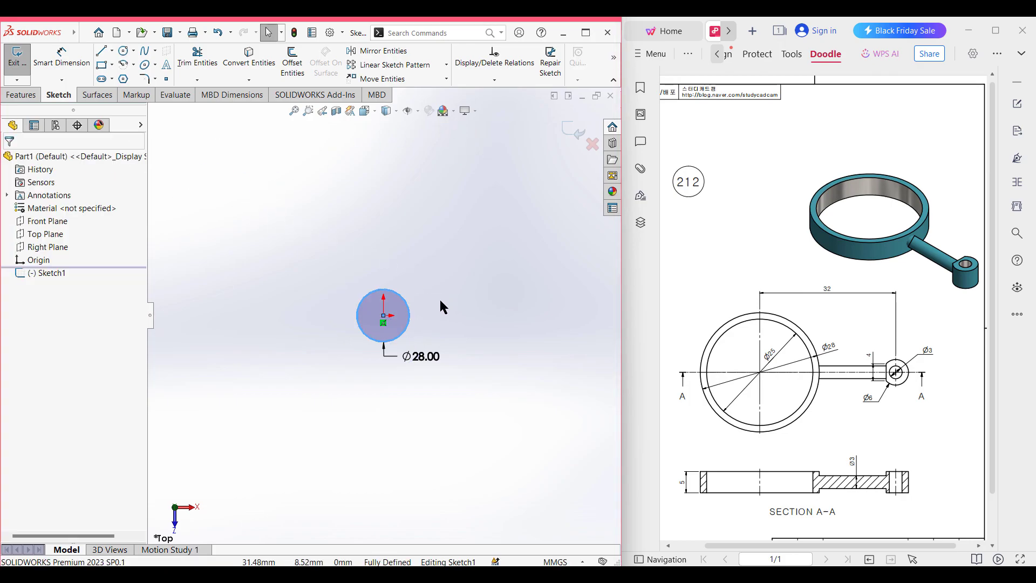
scroll(439, 298, "down", 2)
scroll(420, 313, "down", 1)
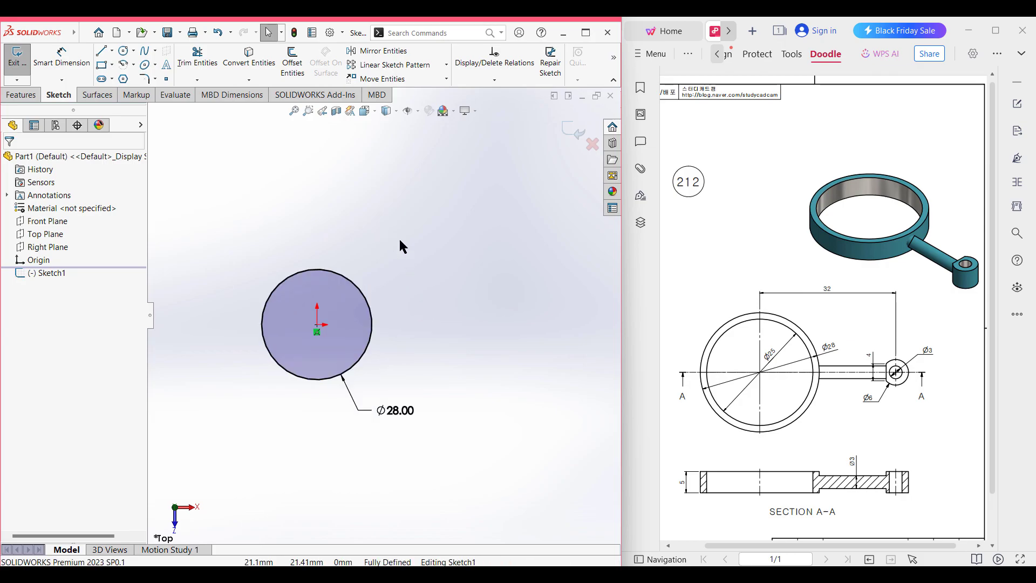
- Draw a 32 mm horizontal centerline from the origin to the right
left_click(112, 50)
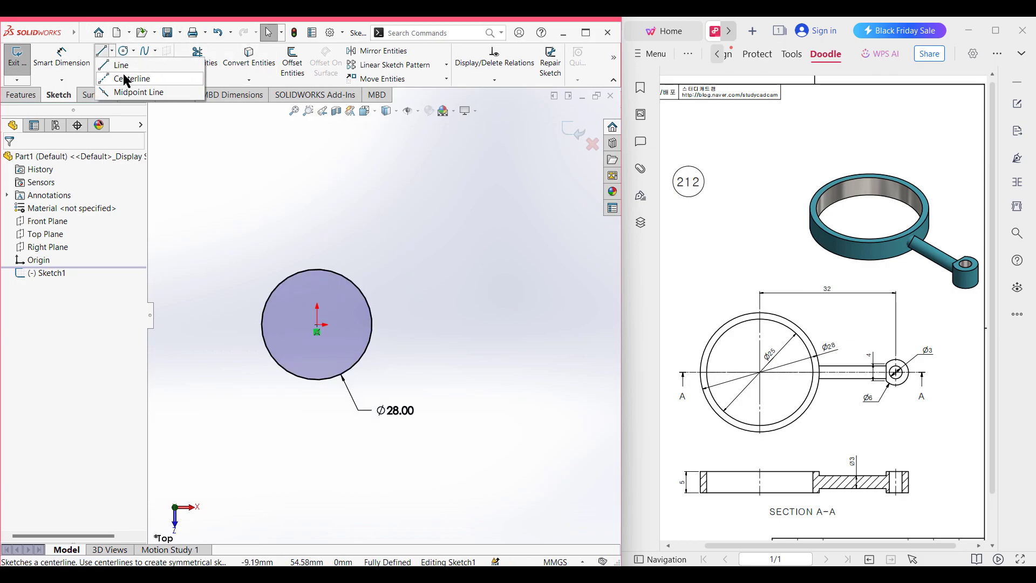
mouse_move(819, 264)
left_mouse_down()
mouse_move(844, 306)
mouse_move(801, 285)
left_mouse_up()
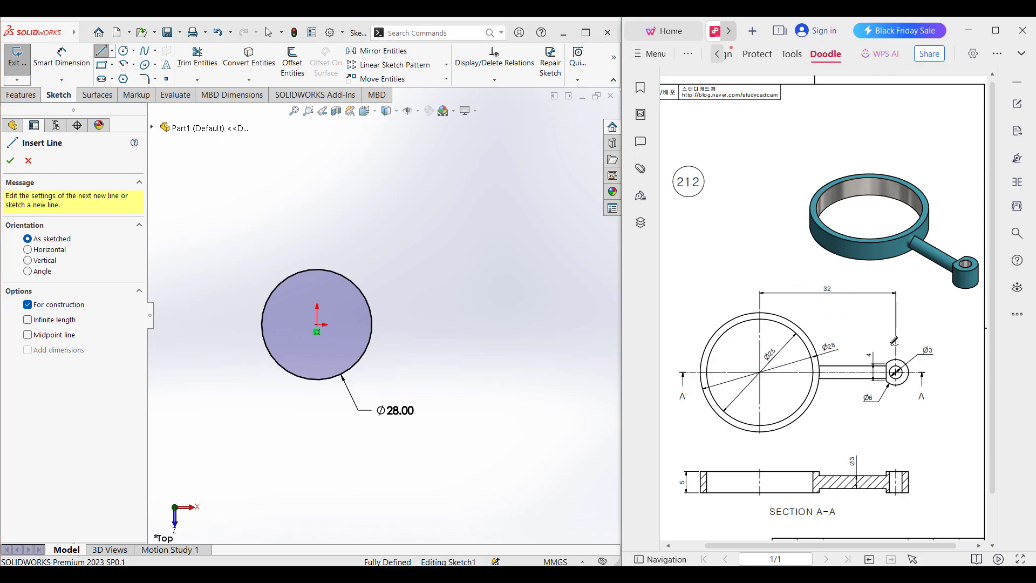
left_click(317, 325)
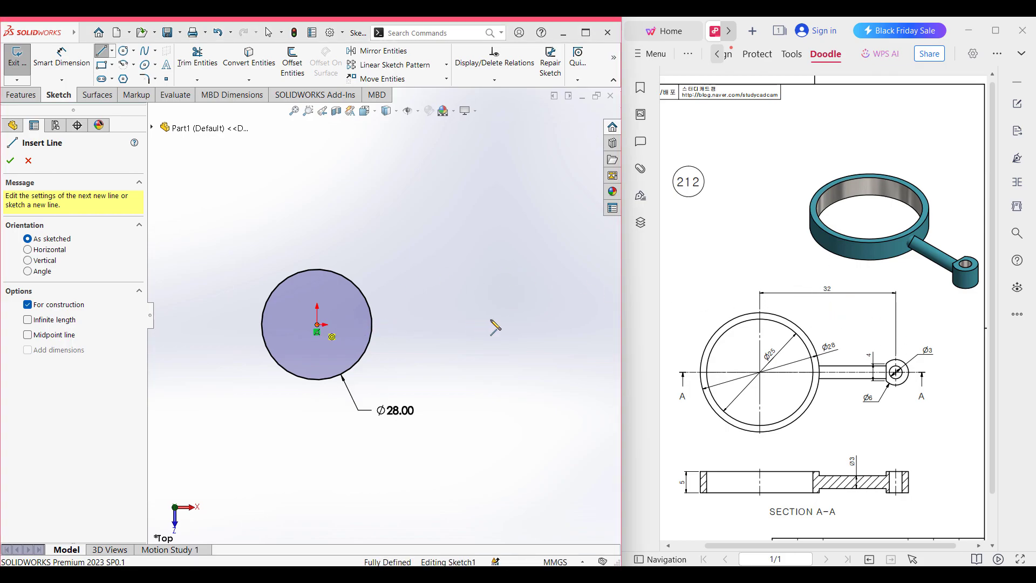
left_click(498, 324)
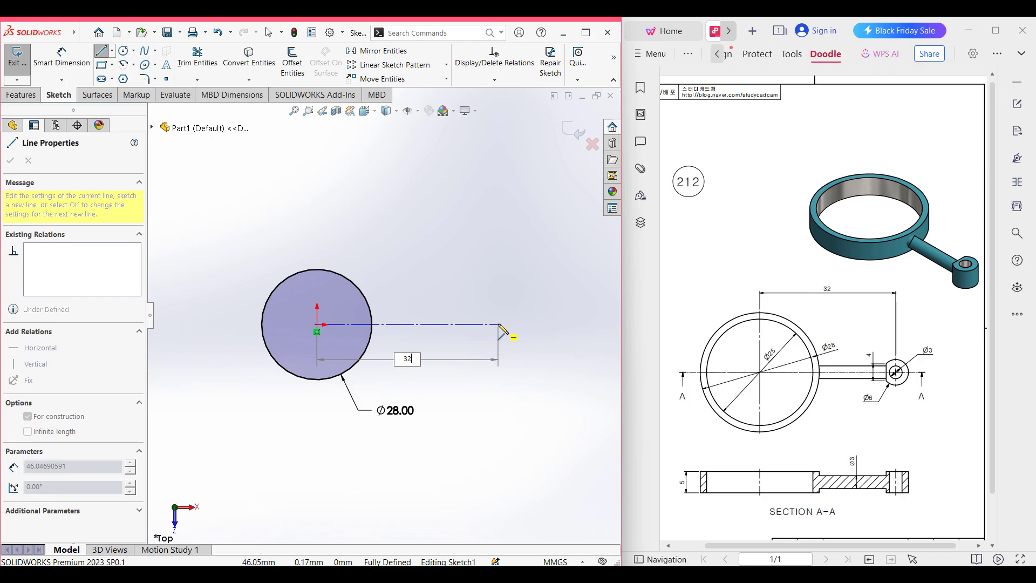
type("32")
key("Return")
key("Escape")
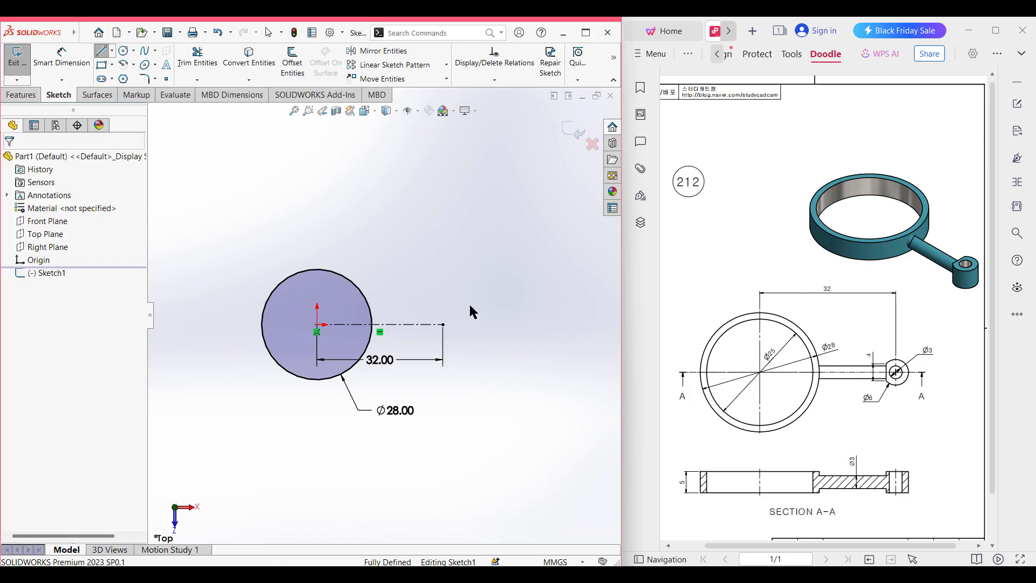
- Add a Ø6 circle centred on the centerline's end point
left_click(123, 51)
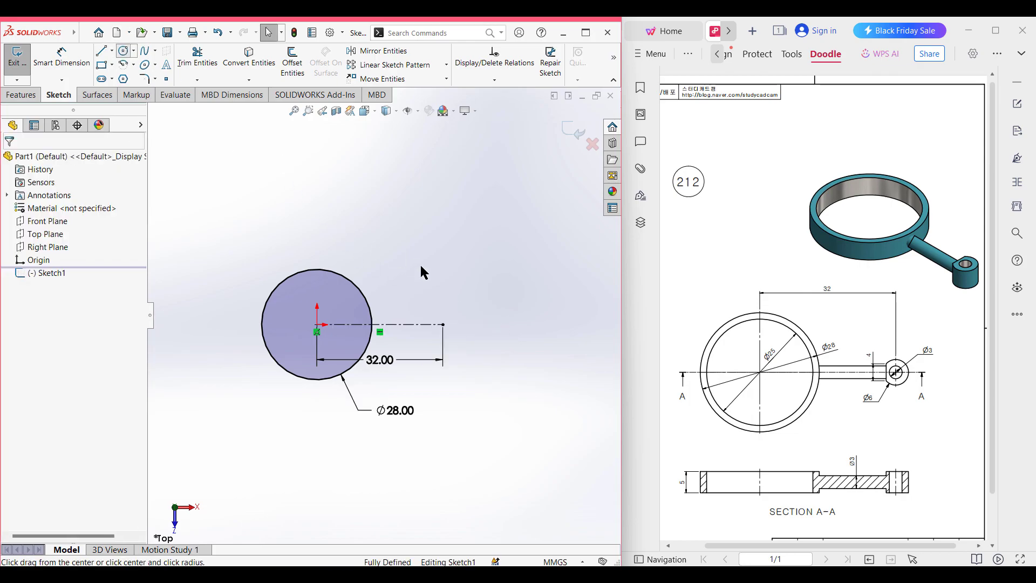
scroll(433, 333, "up", 3)
scroll(433, 333, "down", 5)
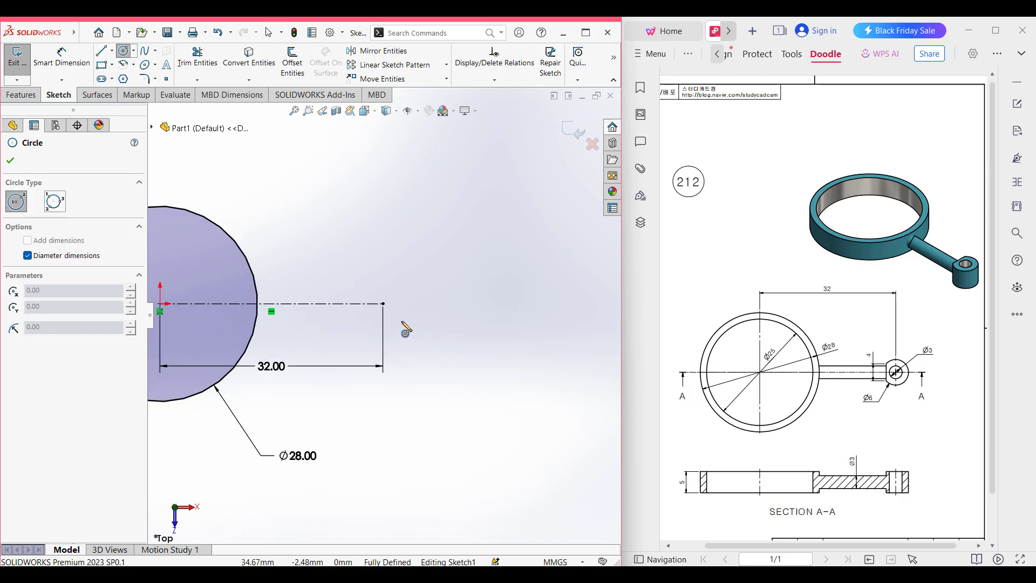
middle_click_drag(404, 327, 493, 324, "ctrl")
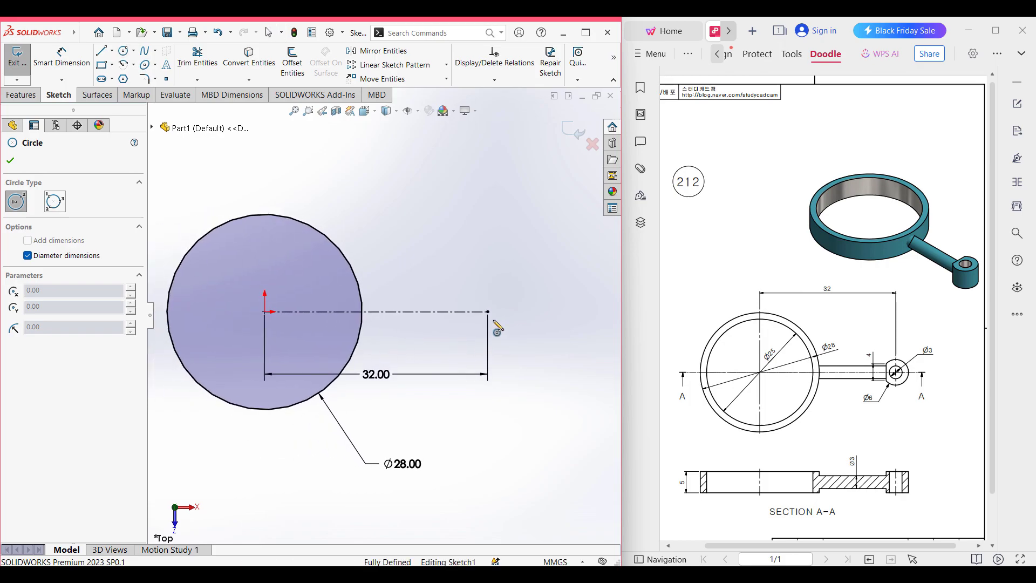
left_click(488, 312)
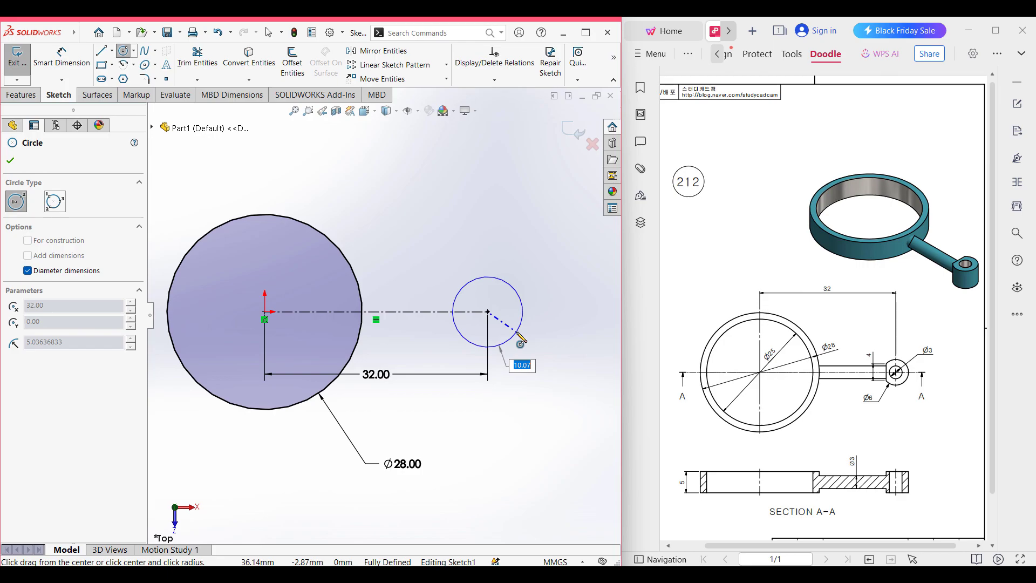
key("Return")
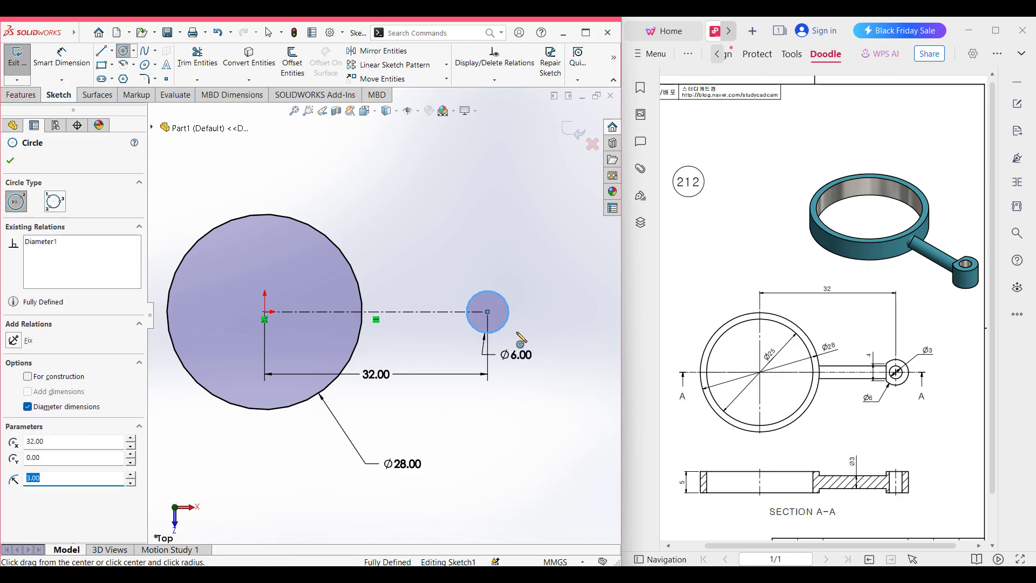
mouse_move(880, 390)
left_mouse_down()
mouse_move(855, 398)
mouse_move(881, 408)
left_mouse_up()
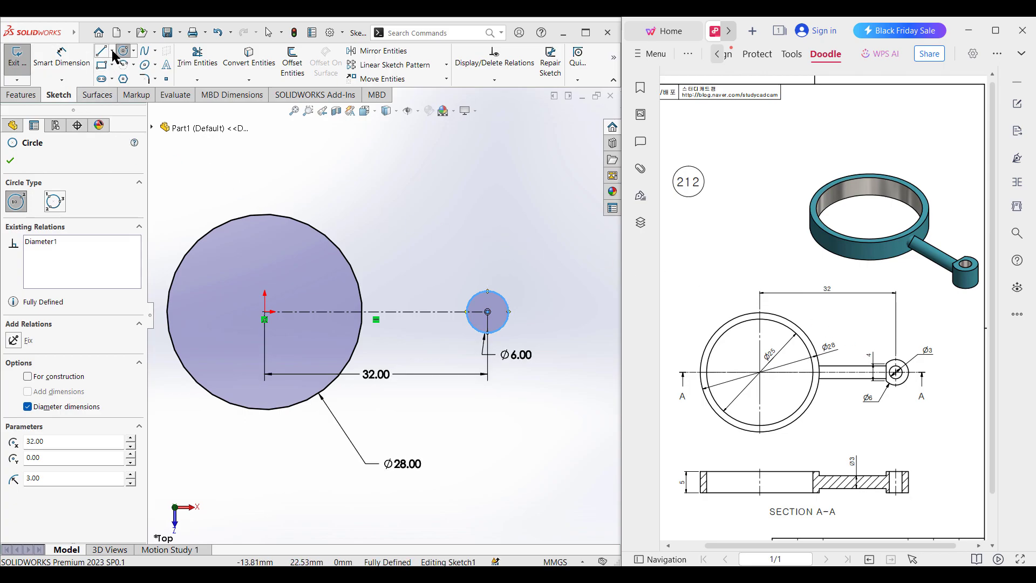
key("z")
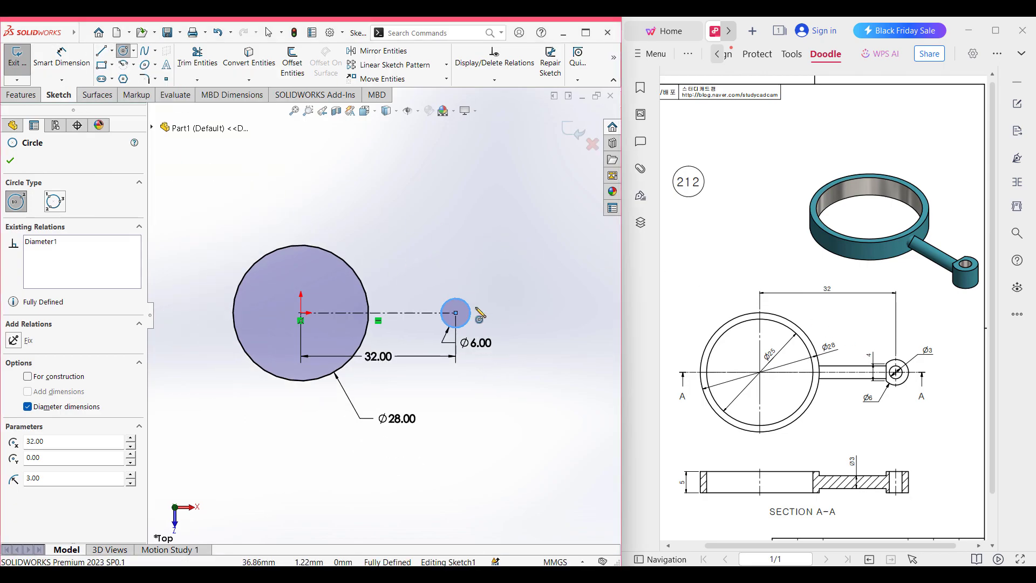
scroll(475, 311, "up", 5)
left_click(420, 297)
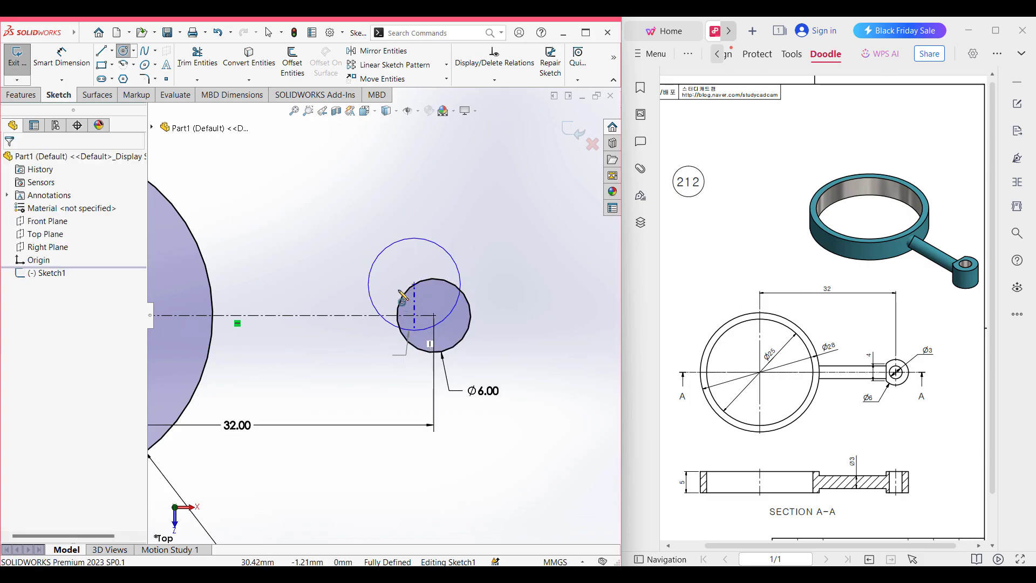
key("Escape")
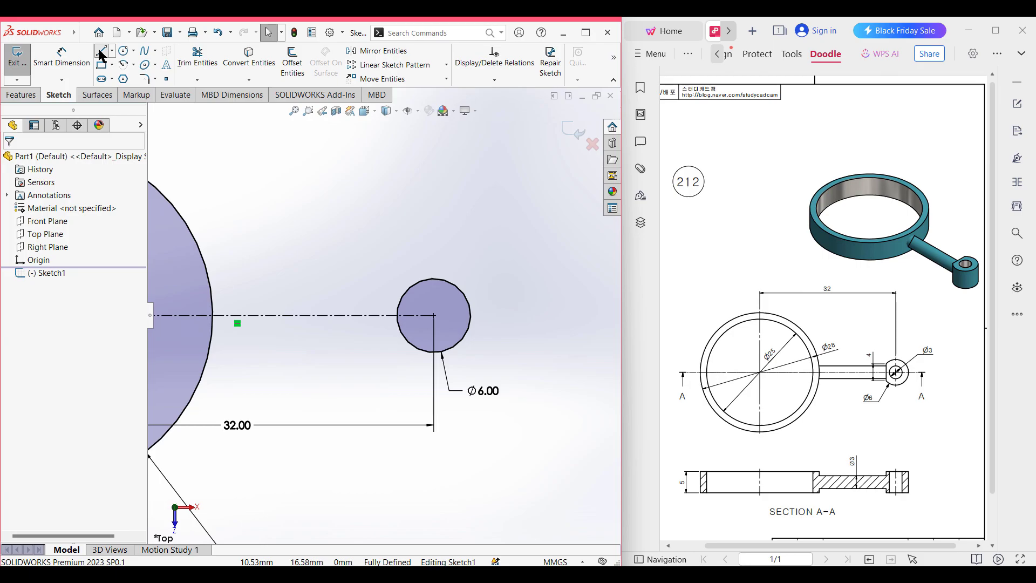
- Draw a vertical chord across the Ø6 circle and dimension it 4 mm
left_click(101, 52)
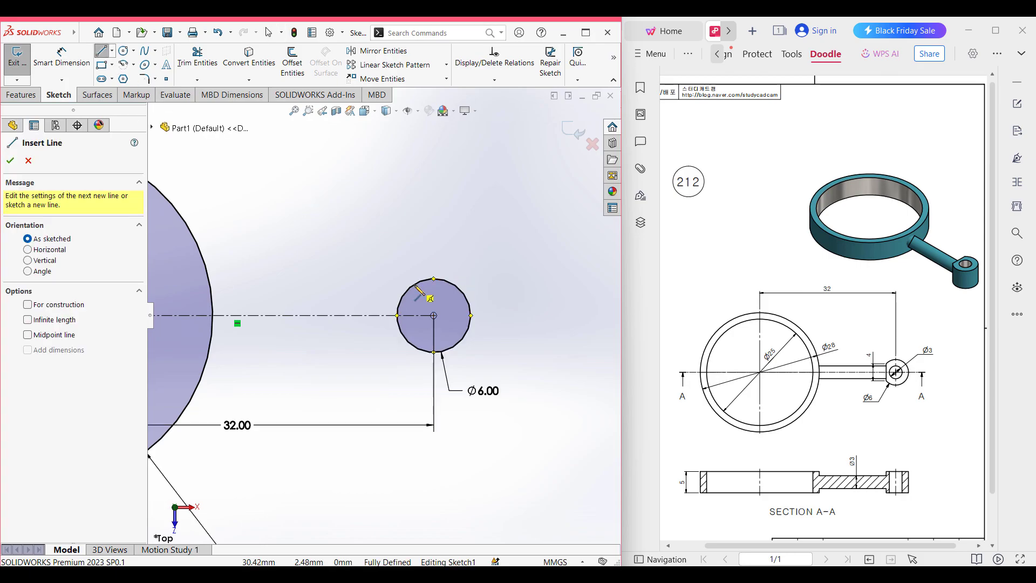
left_click(415, 285)
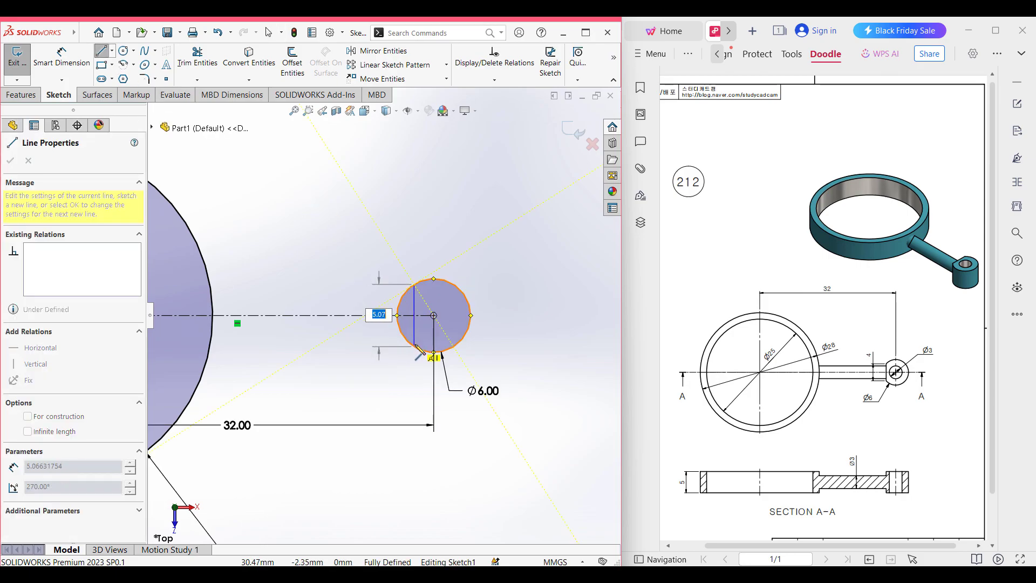
left_click(414, 346)
key("Escape")
left_click(62, 58)
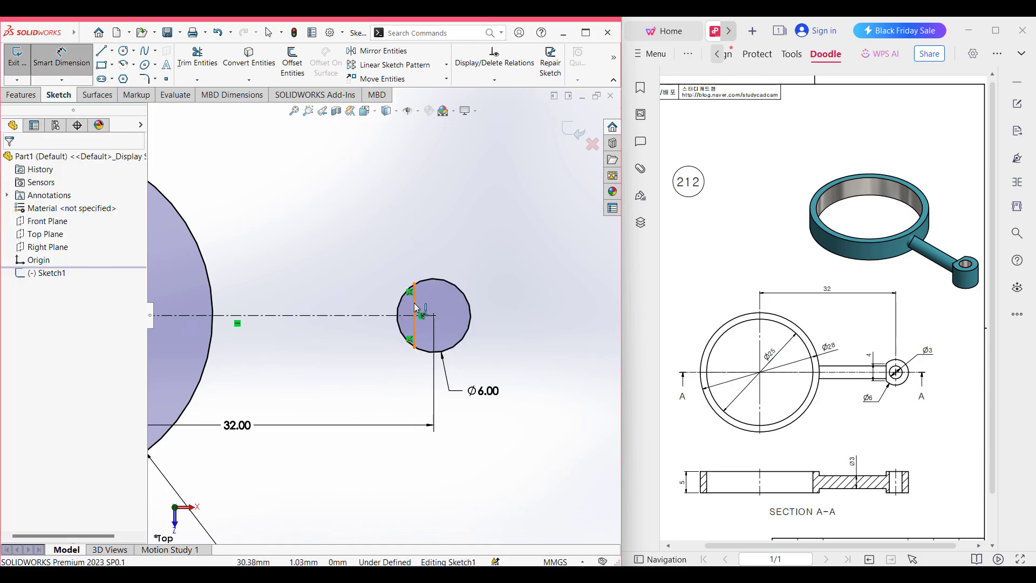
left_click(416, 308)
left_click(373, 300)
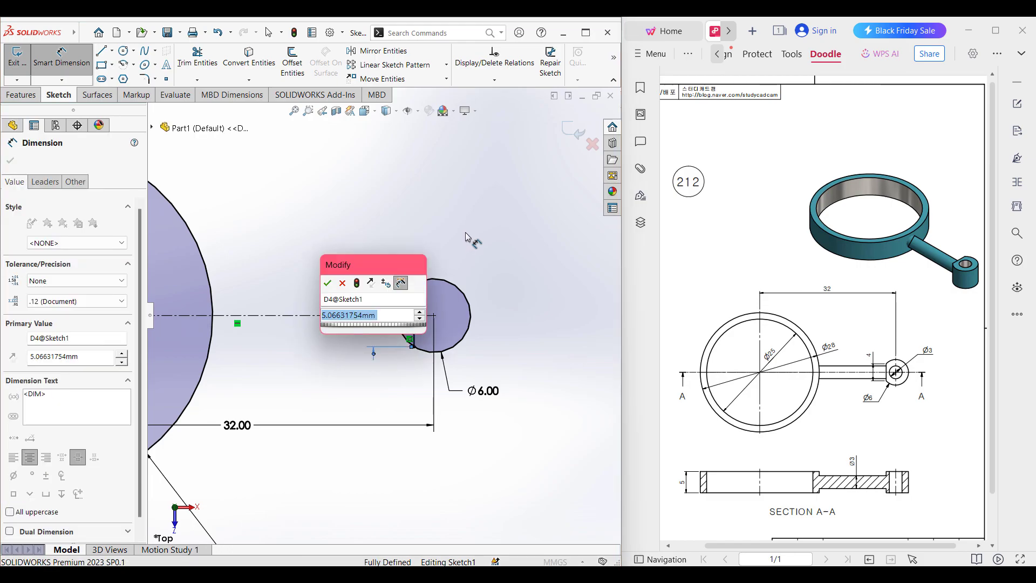
type("4")
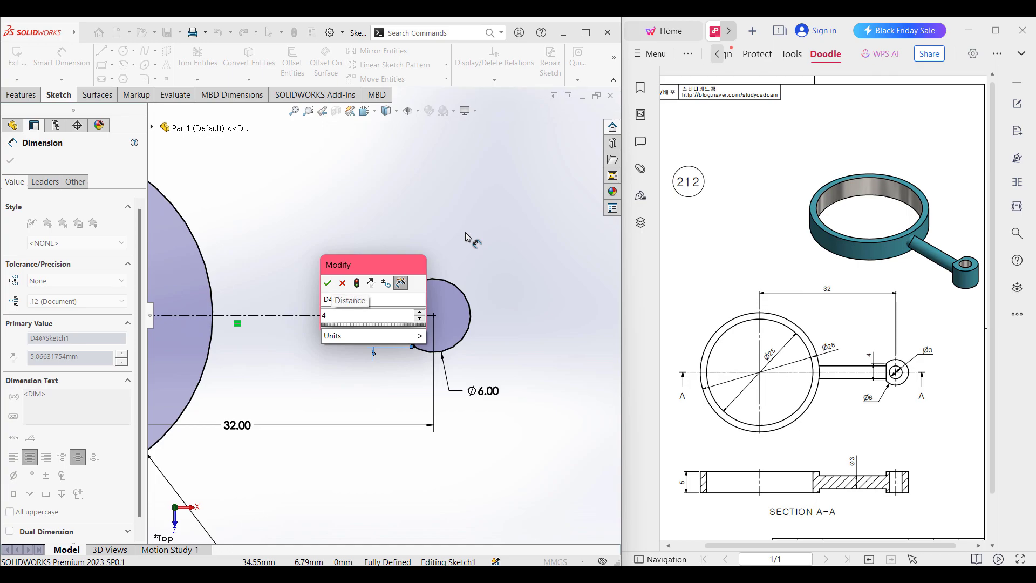
left_click(328, 283)
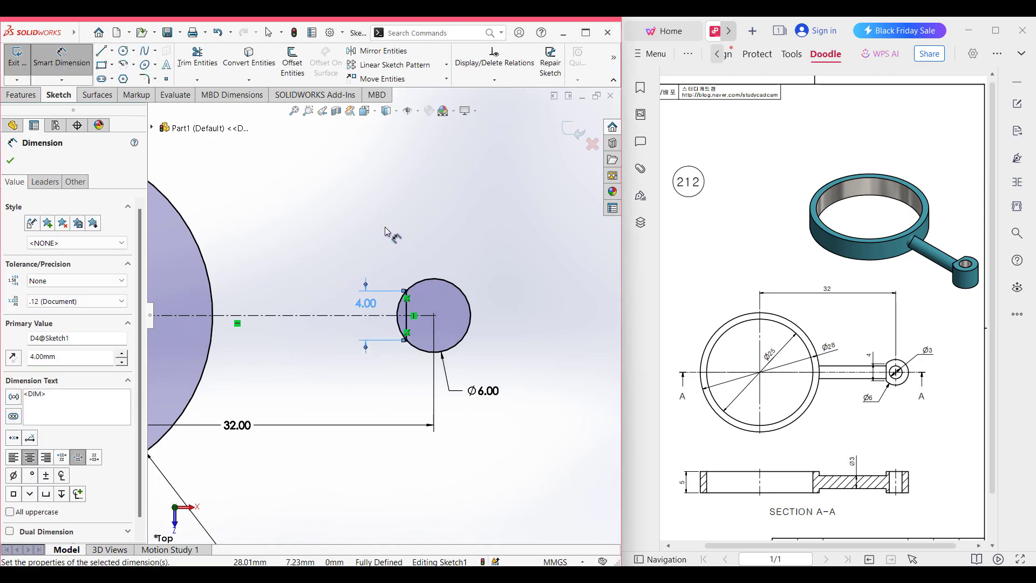
- Trim away the circle's arc on the ring side and switch to isometric view
right_click_drag(397, 233, 369, 269)
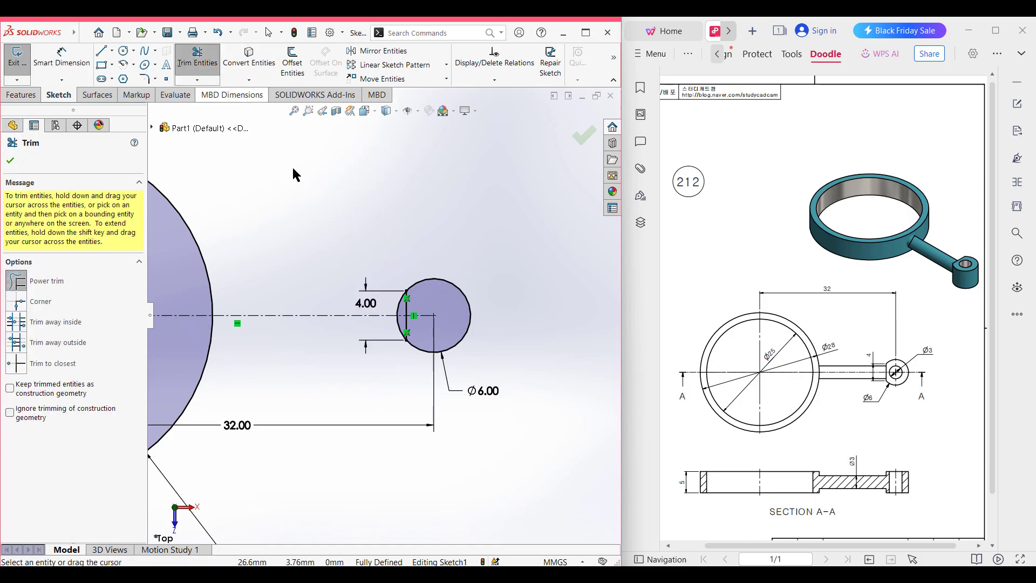
scroll(388, 309, "up", 2)
scroll(388, 305, "down", 3)
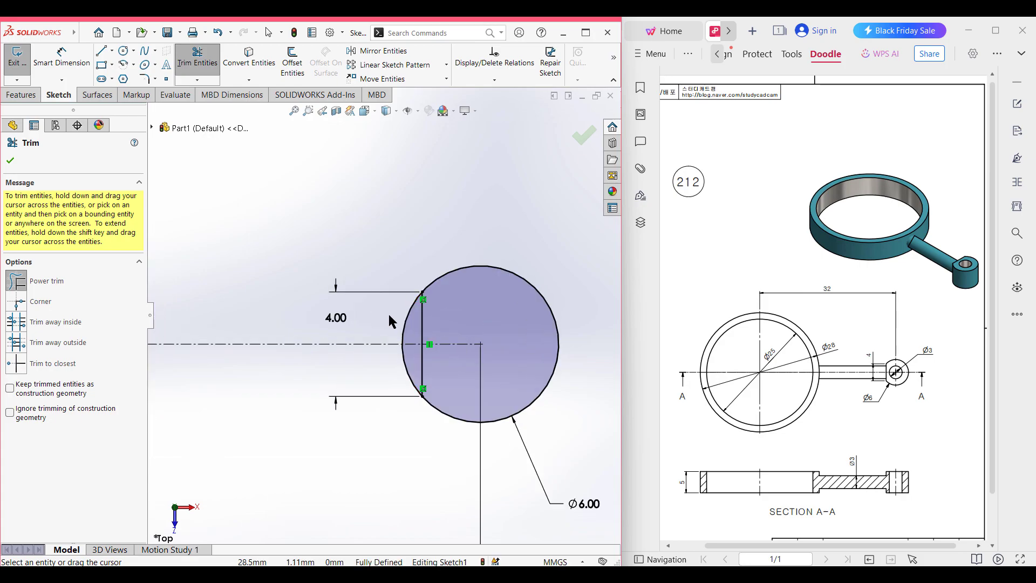
left_click_drag(409, 325, 408, 363)
left_click(10, 161)
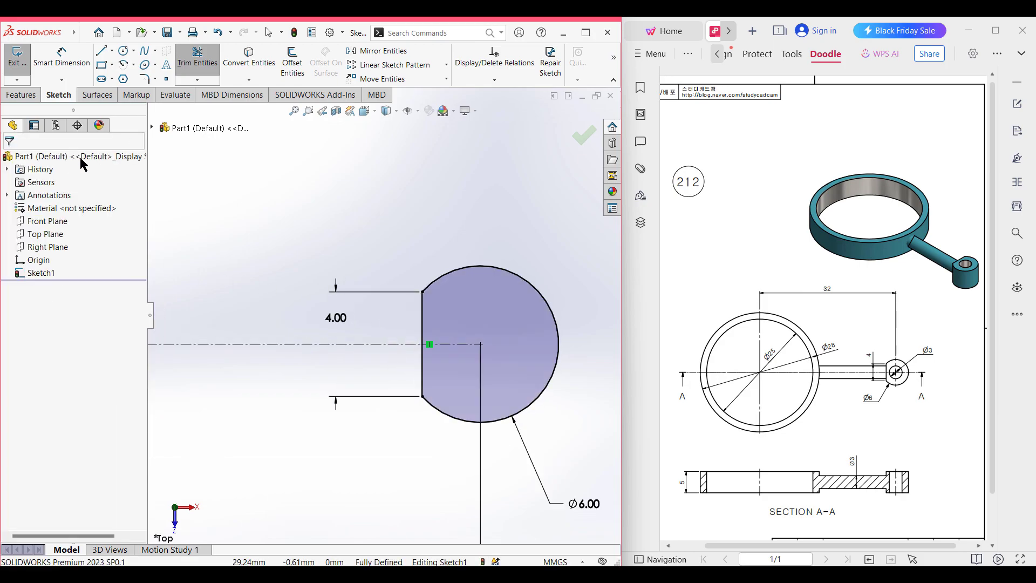
key("ctrl+7")
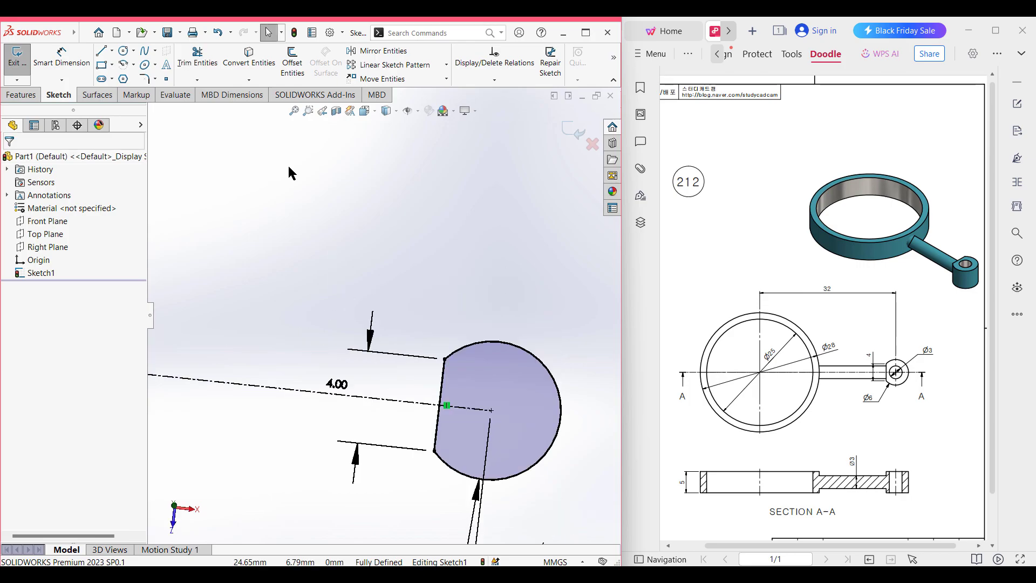
- Start a boss extrusion of the sketch at 2.5 mm depth, briefly toggling a second direction
left_click(14, 94)
left_click(23, 70)
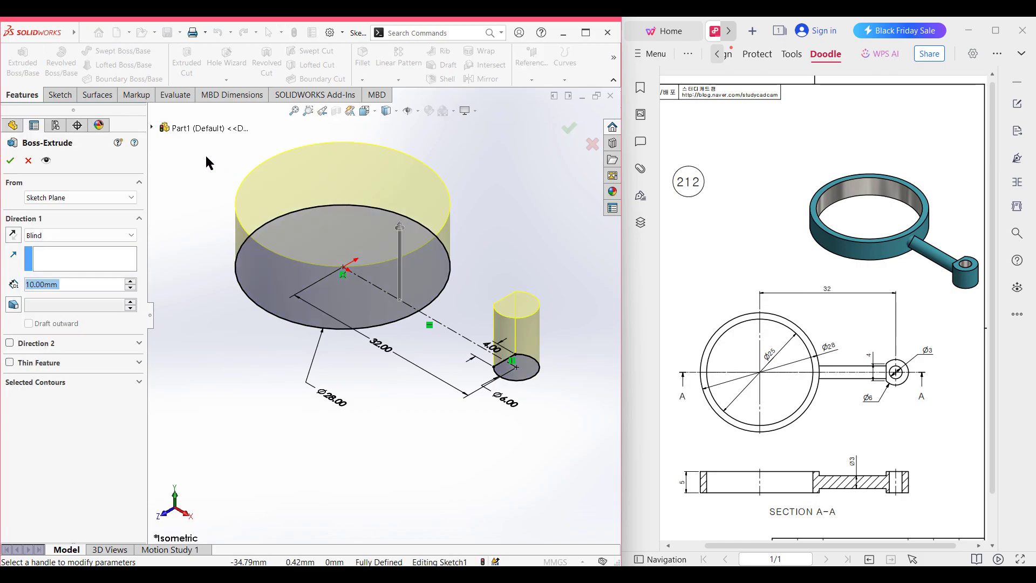
type("2.5")
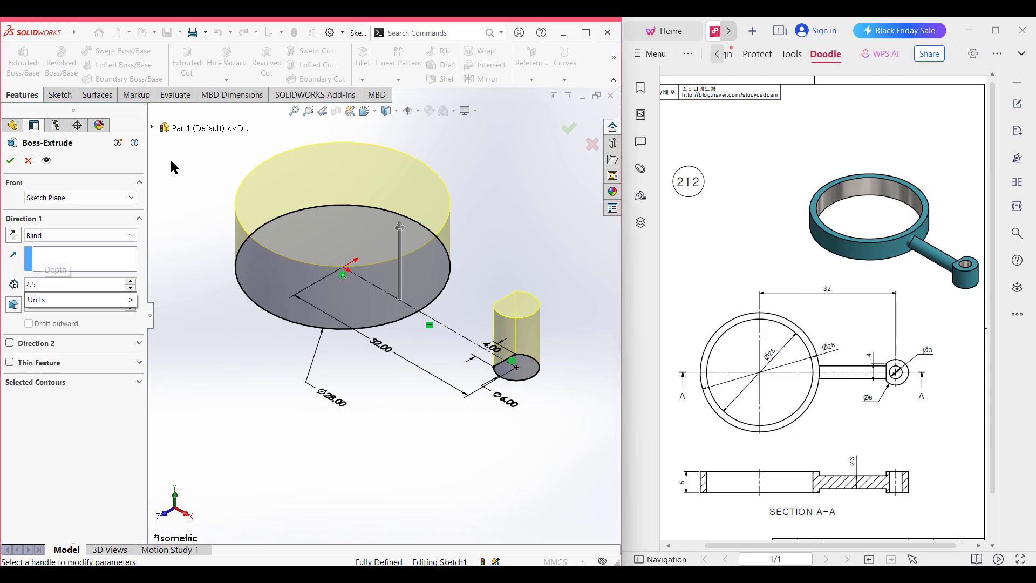
key("Return")
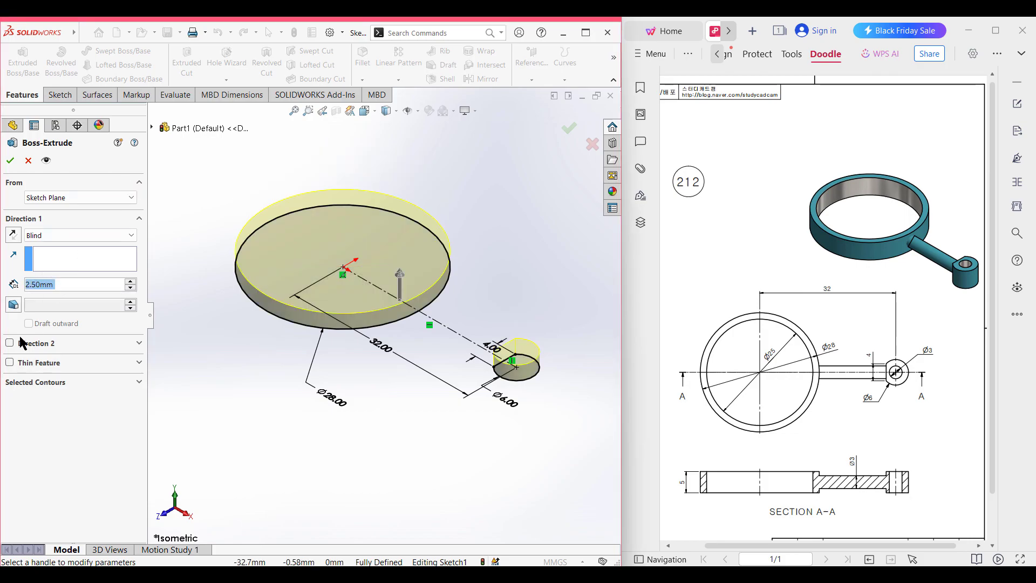
left_click(10, 344)
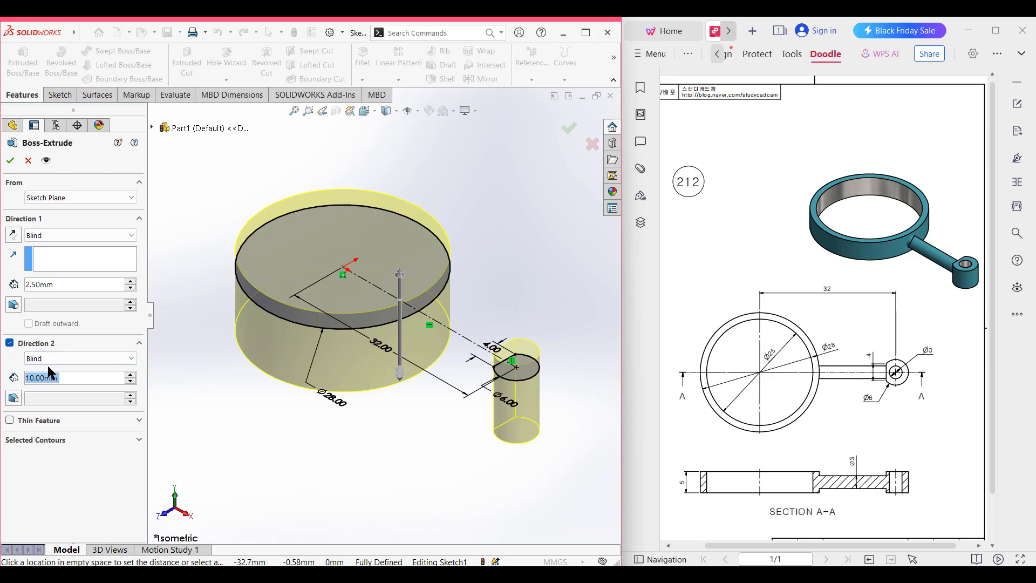
left_click(9, 343)
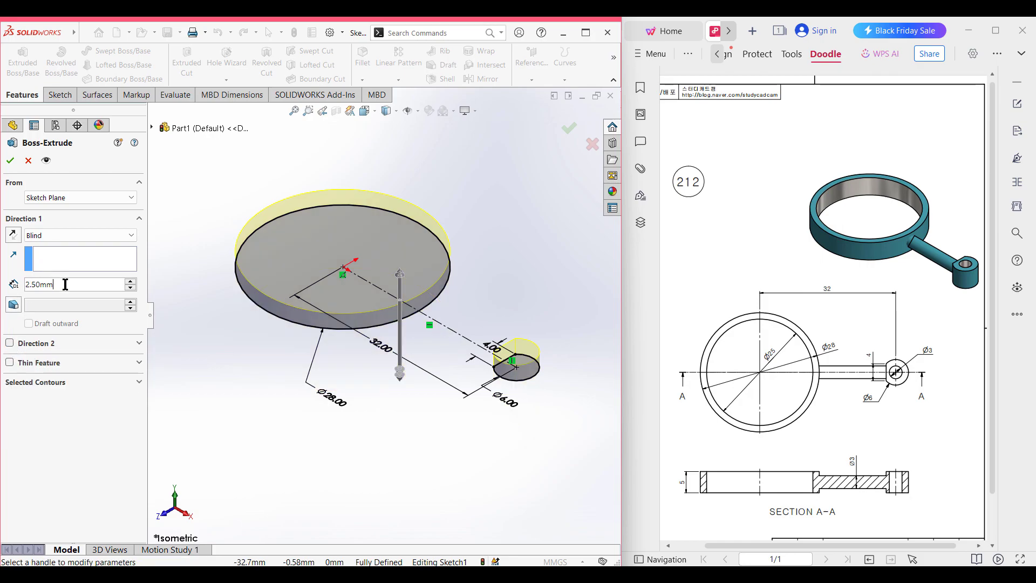
- Change the extrusion to 5 mm depth with a Mid Plane end condition and confirm it
double_click(37, 284)
type("5")
key("Return")
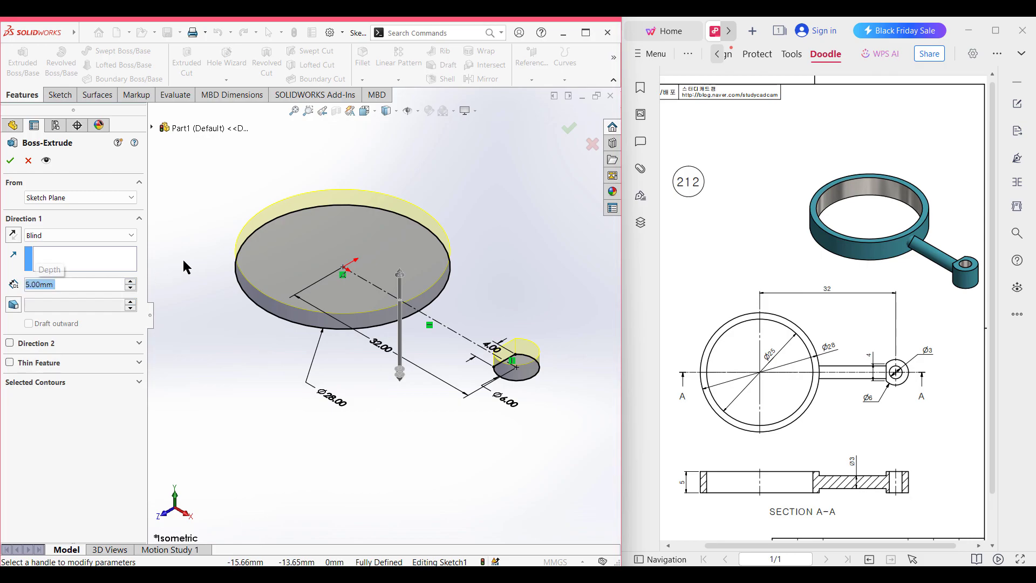
left_click(112, 235)
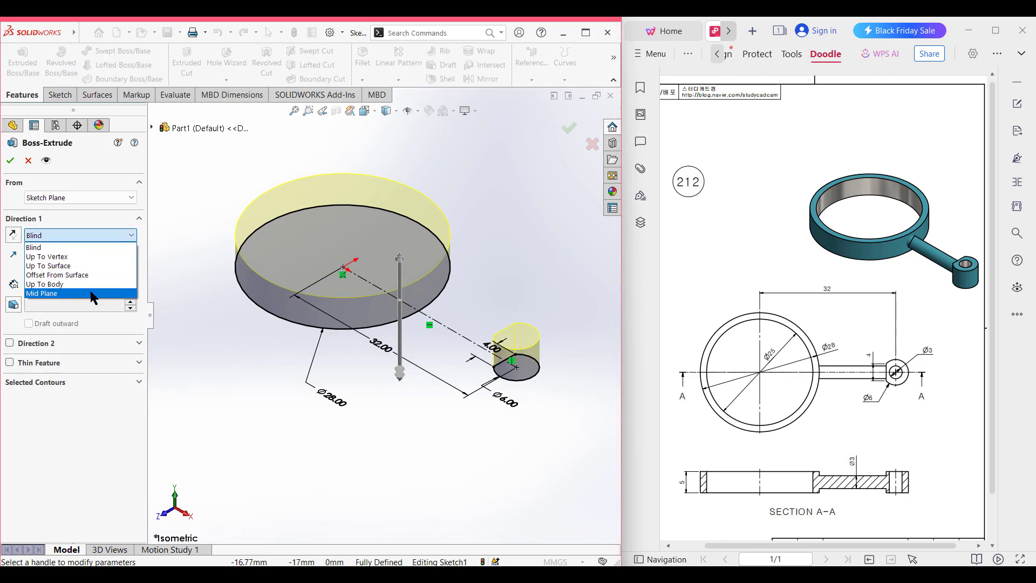
left_click(91, 293)
left_click(10, 164)
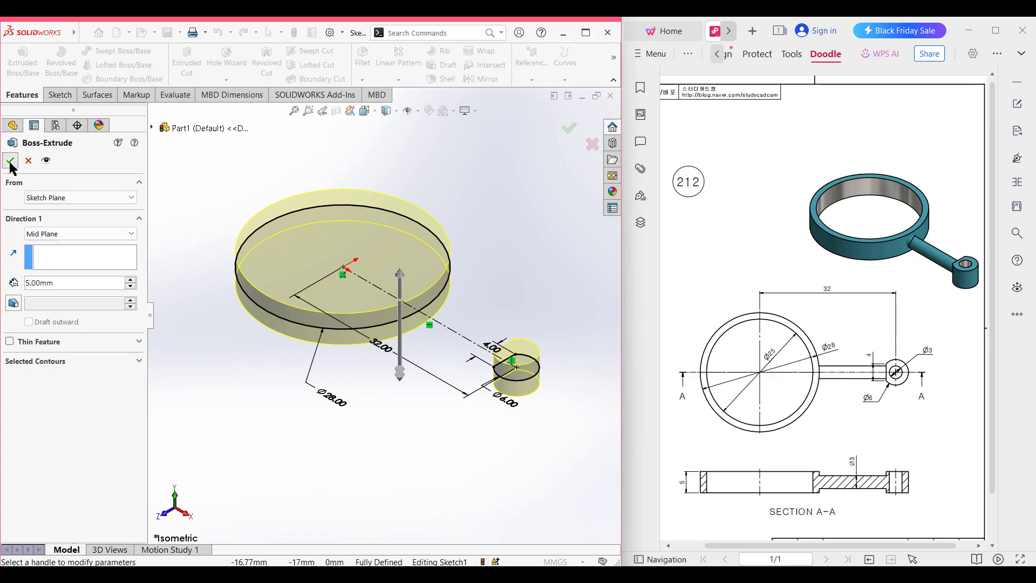
left_click(199, 254)
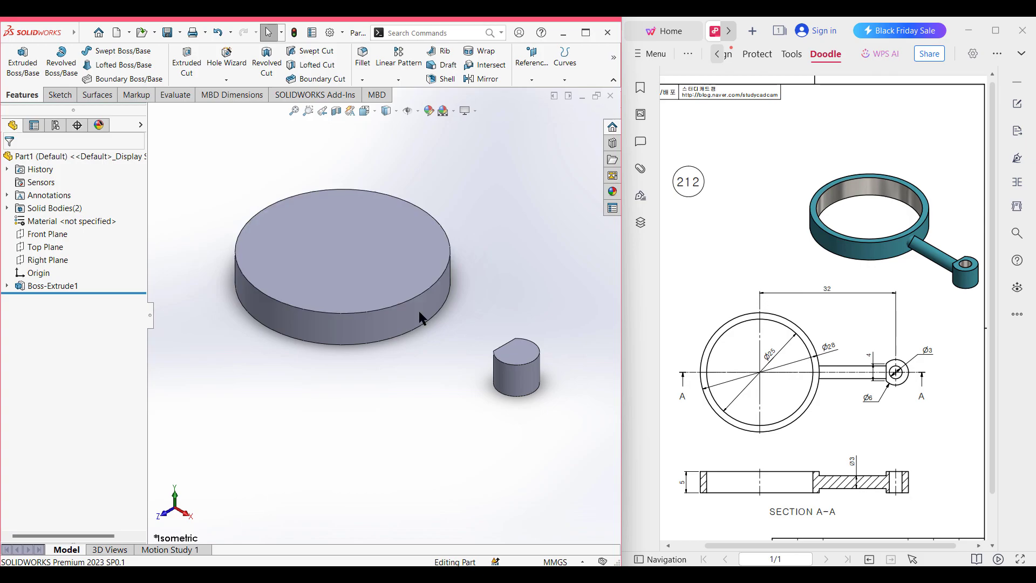
- Start a new sketch on the Top Plane and try a 35 mm rectangle from the origin, then cancel it
left_click(45, 247)
right_click(45, 247)
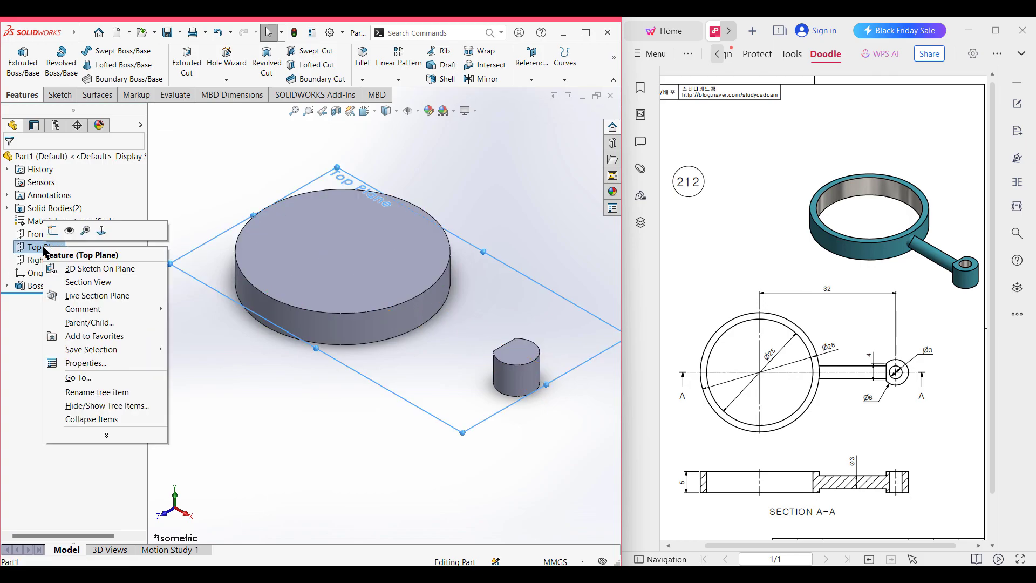
left_click(52, 231)
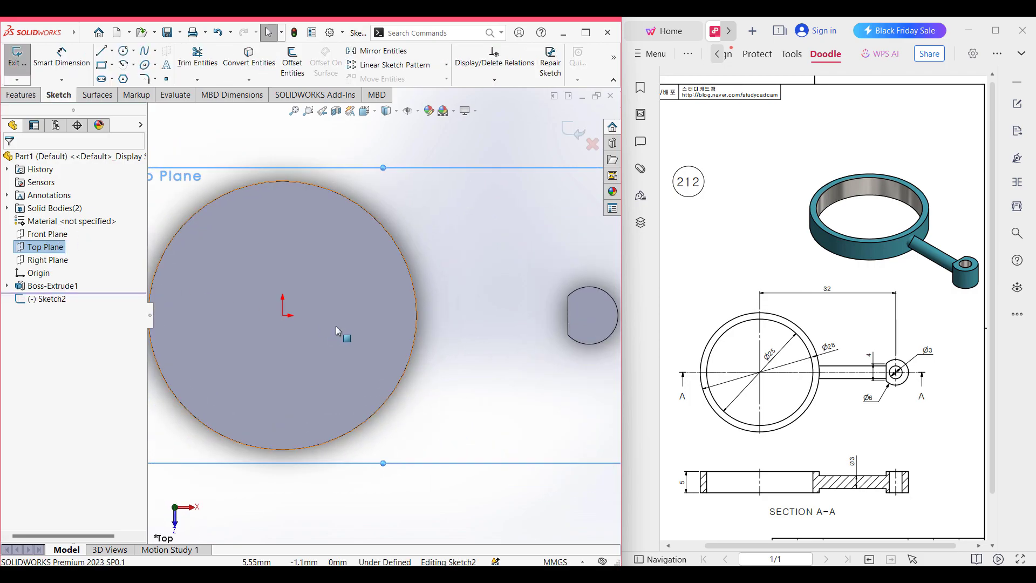
left_click(227, 149)
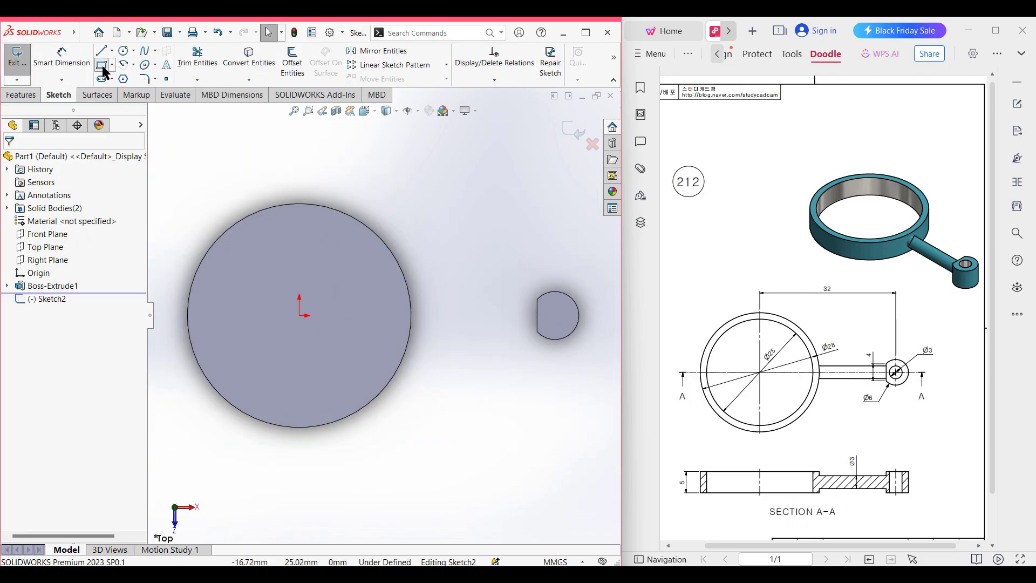
left_click(101, 64)
left_click(300, 315)
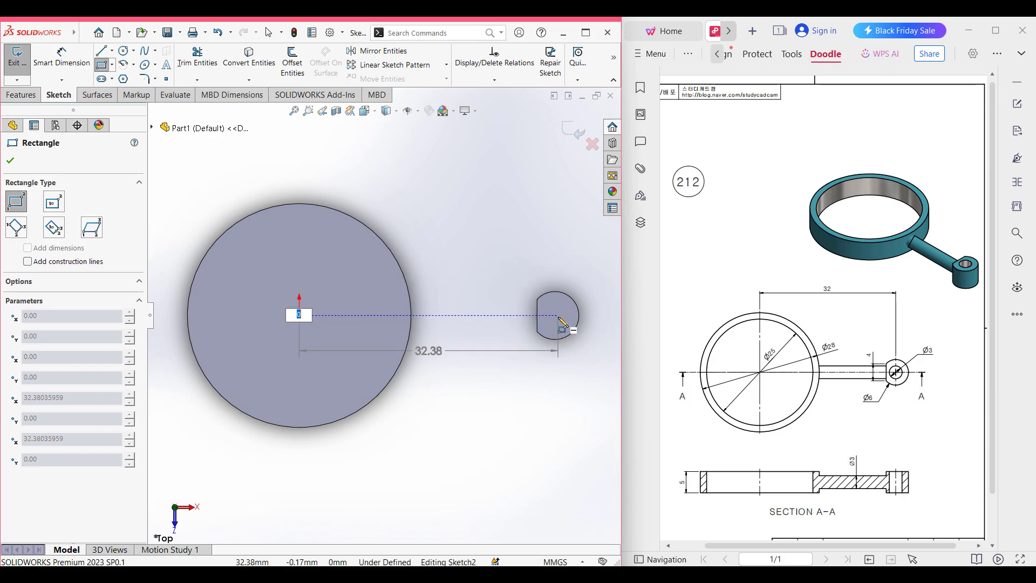
scroll(561, 322, "down", 2)
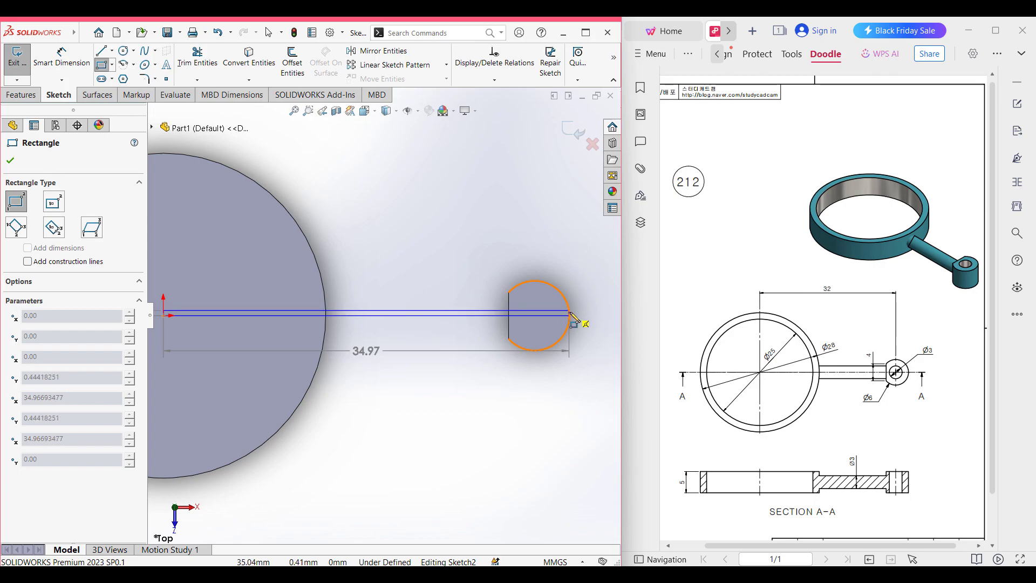
type("35")
key("Tab")
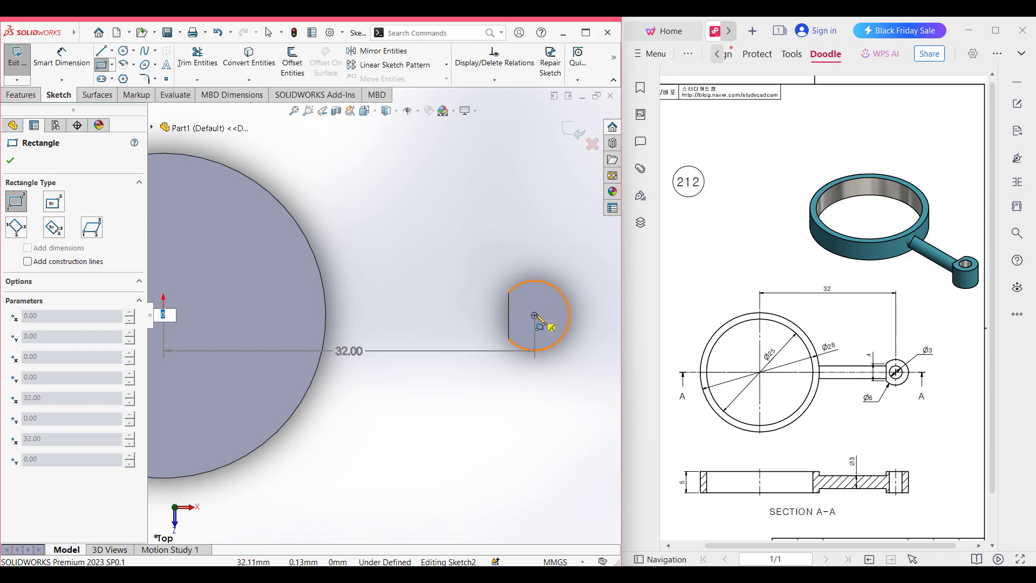
key("Escape")
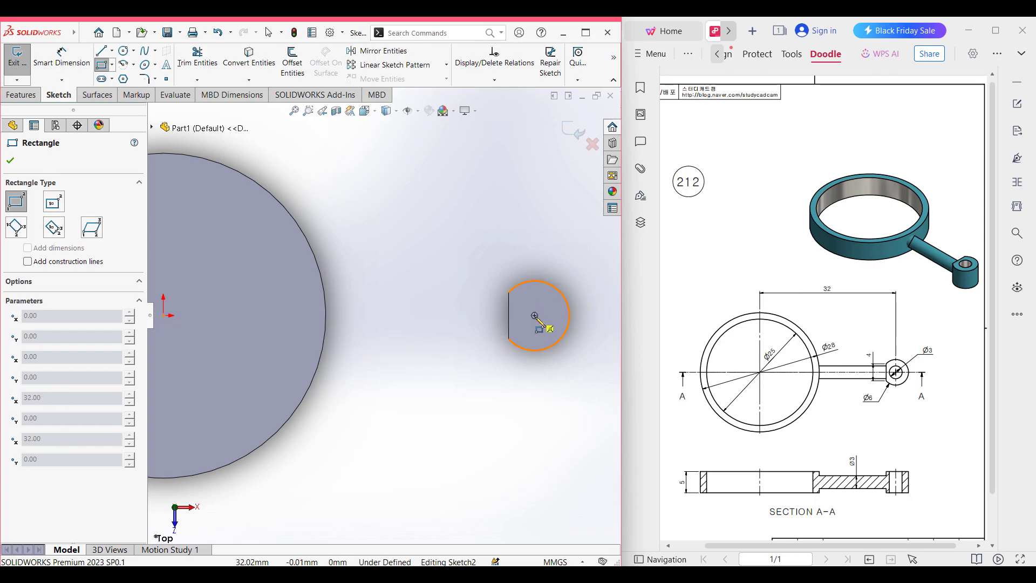
- Draw a 3 mm tall rectangle from the small circle's centre back to the disc centre
left_click(534, 315)
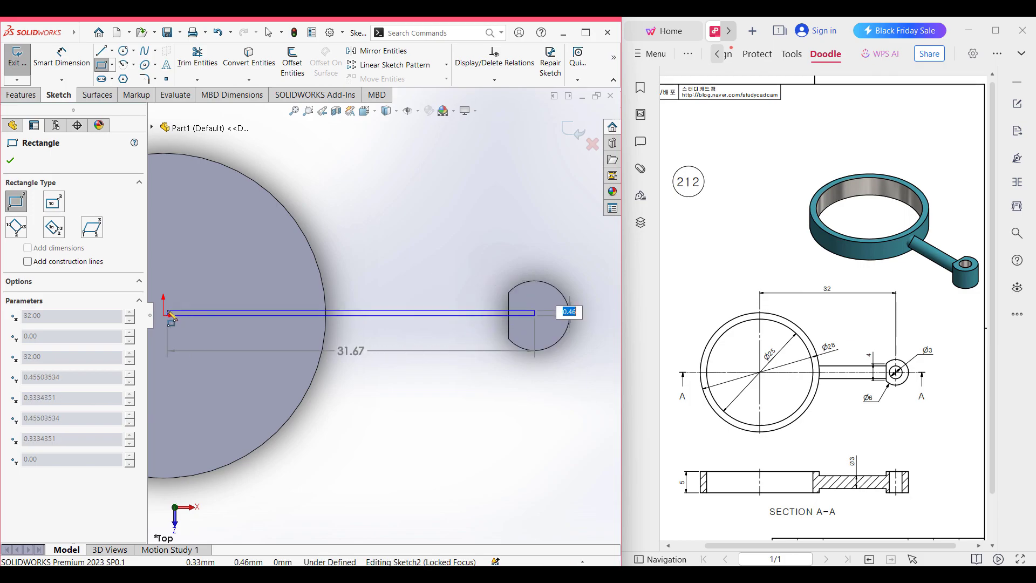
left_click(165, 316)
key("Escape")
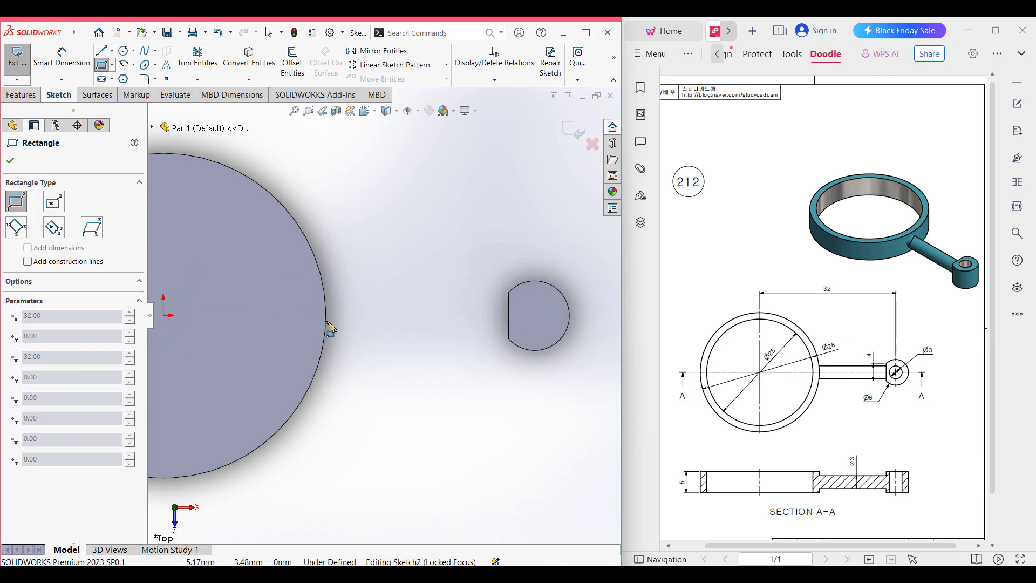
left_click(534, 316)
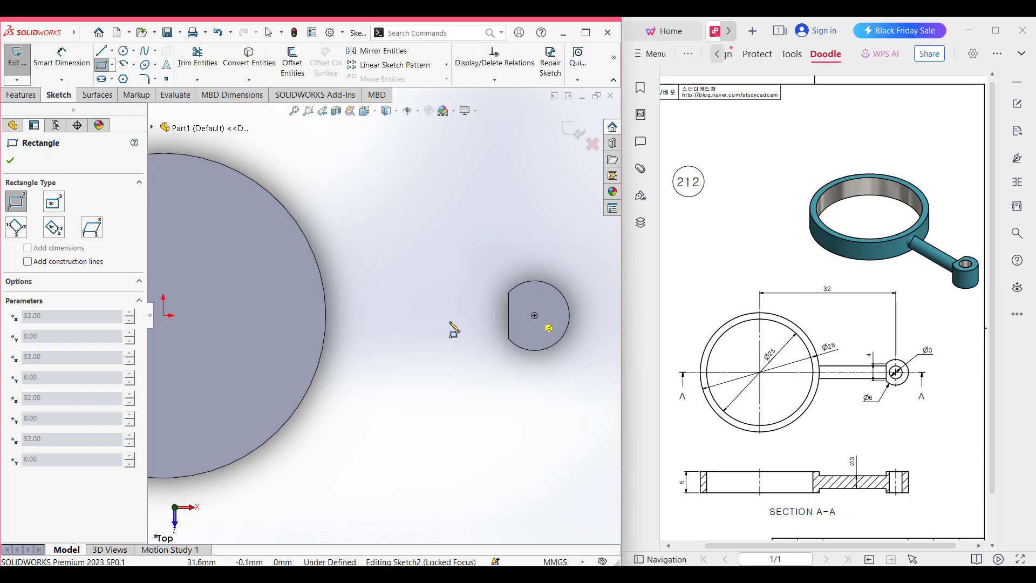
left_click(165, 316)
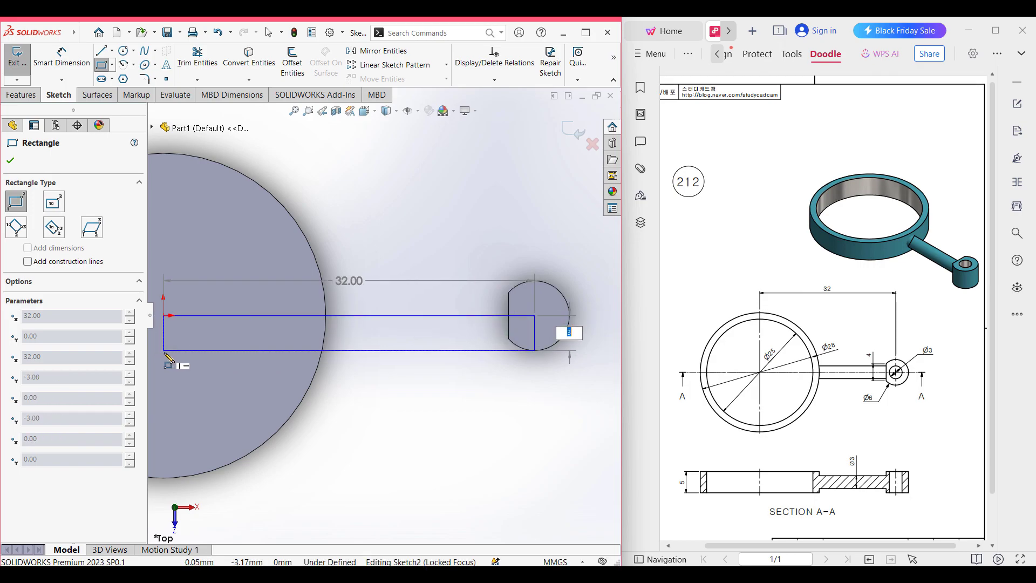
scroll(172, 358, "down", 2)
scroll(183, 348, "up", 4)
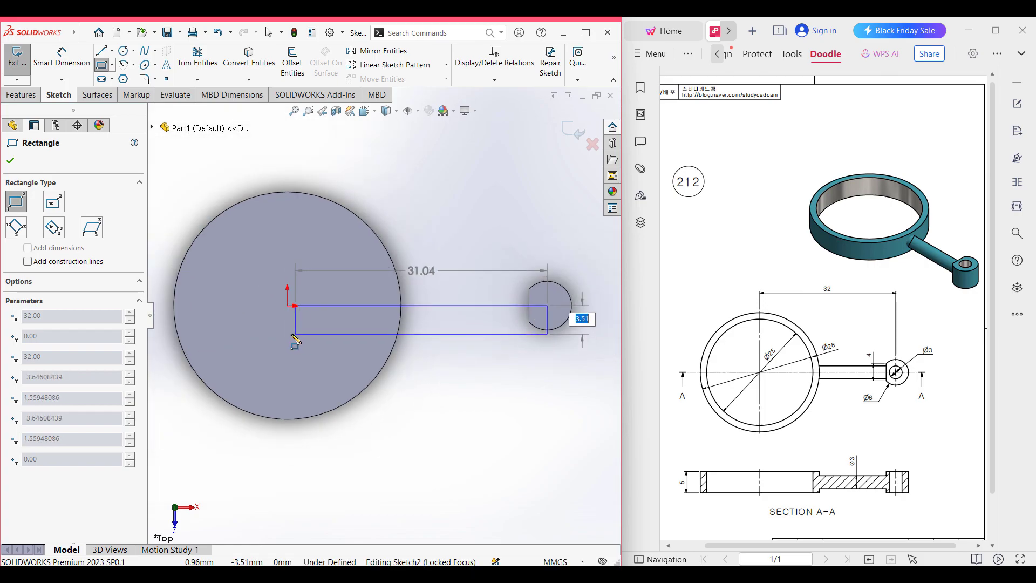
type("3")
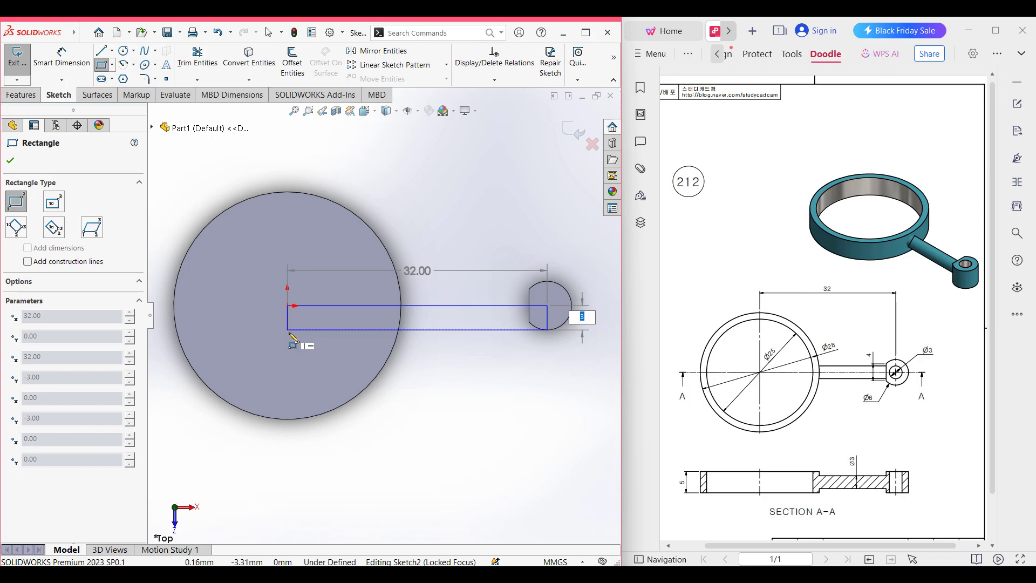
key("Return")
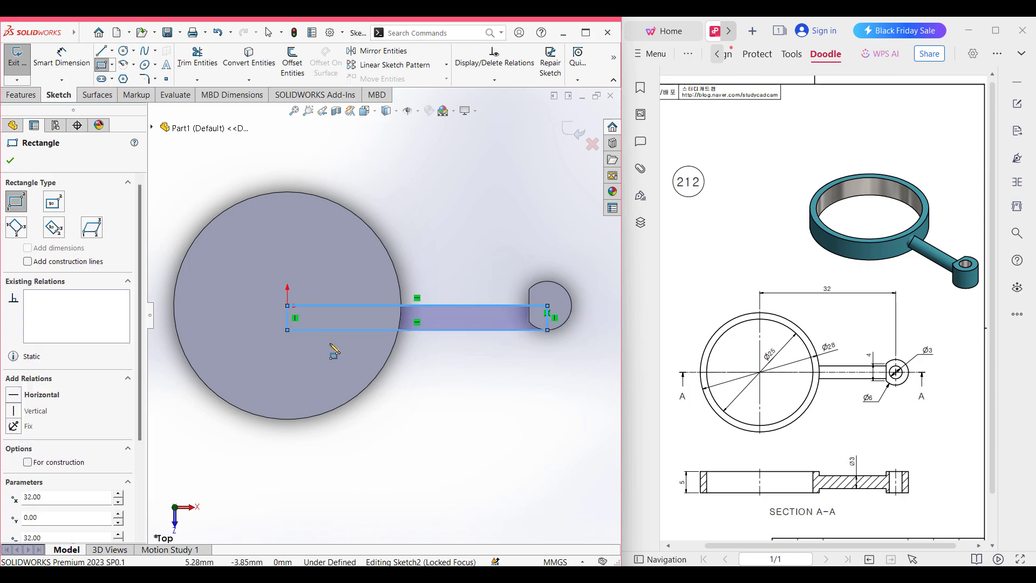
left_click(61, 55)
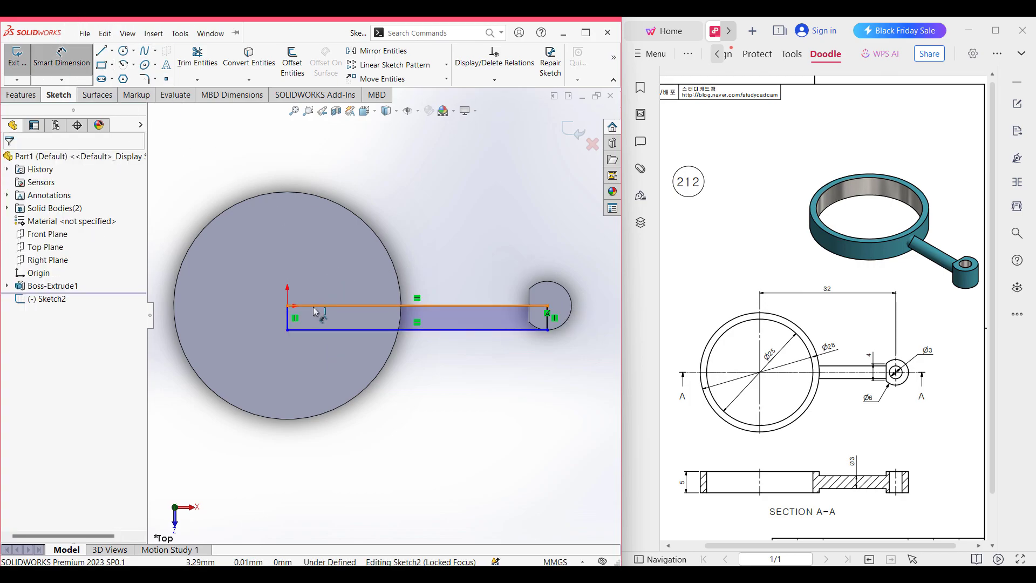
- Change the arm rectangle's short-side dimension from 3 to 1.5 mm and view it isometrically
left_click(273, 318)
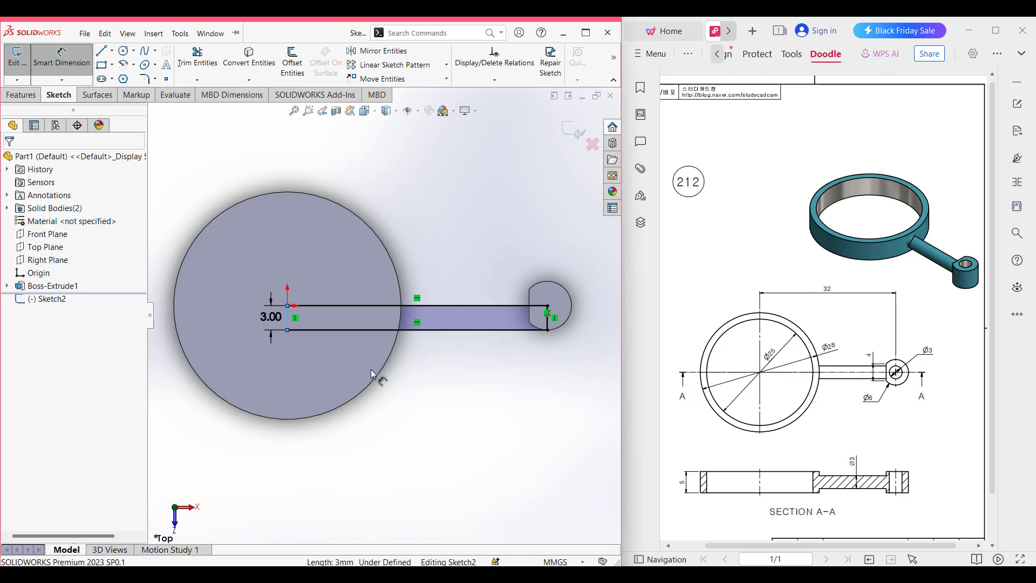
left_click(503, 415)
type("1.5")
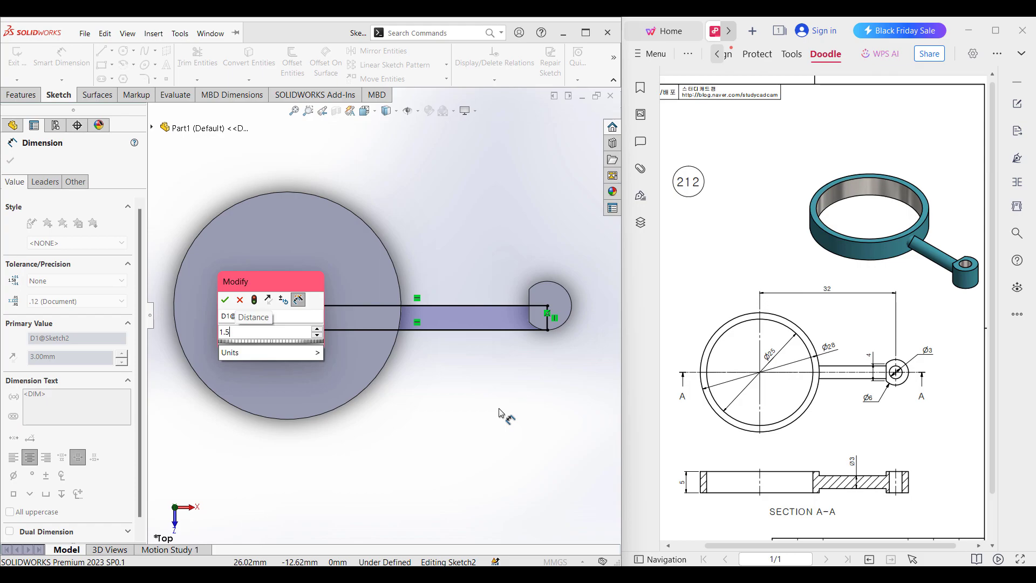
key("Return")
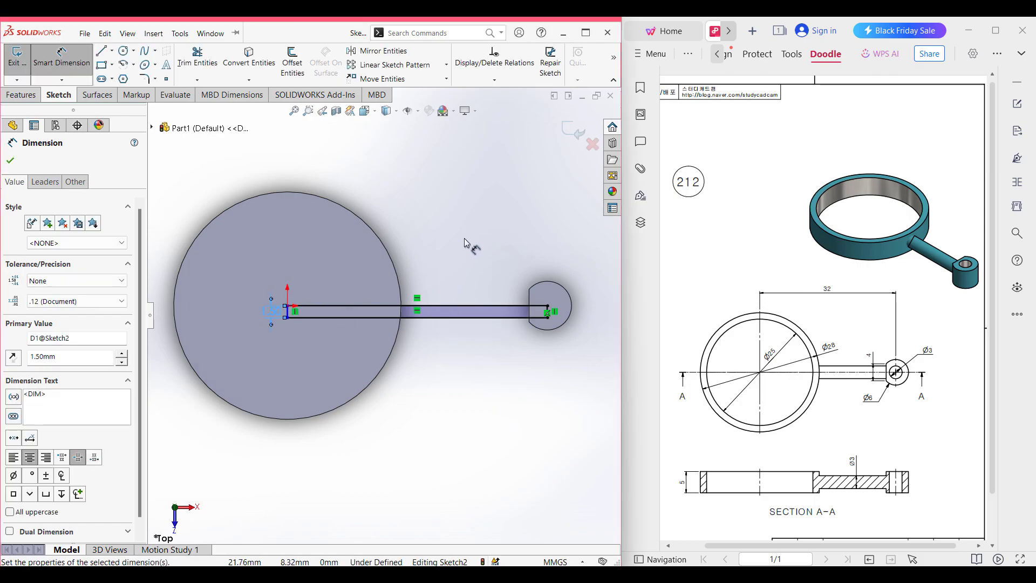
key("ctrl+7")
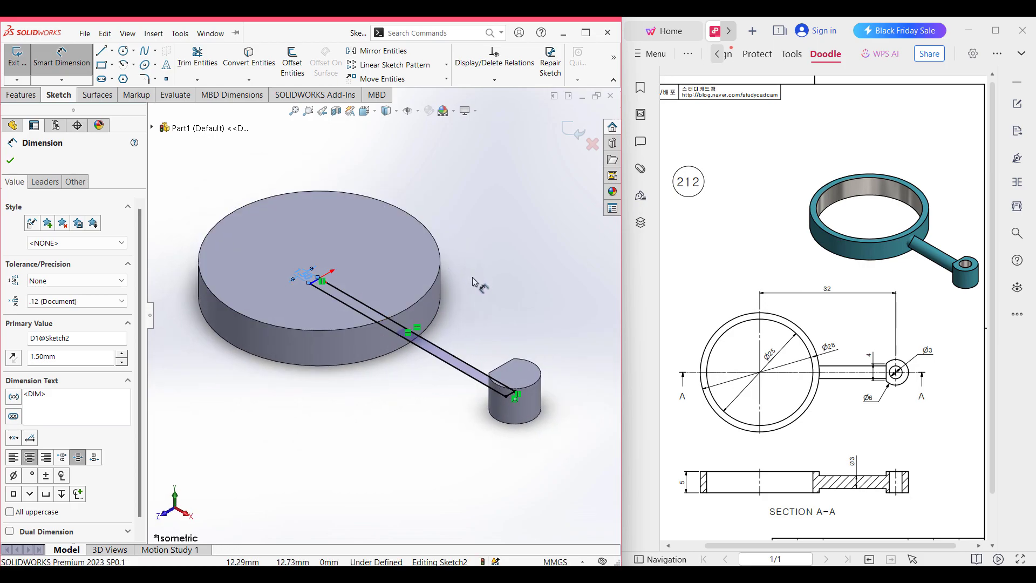
left_click(471, 277)
left_click(22, 94)
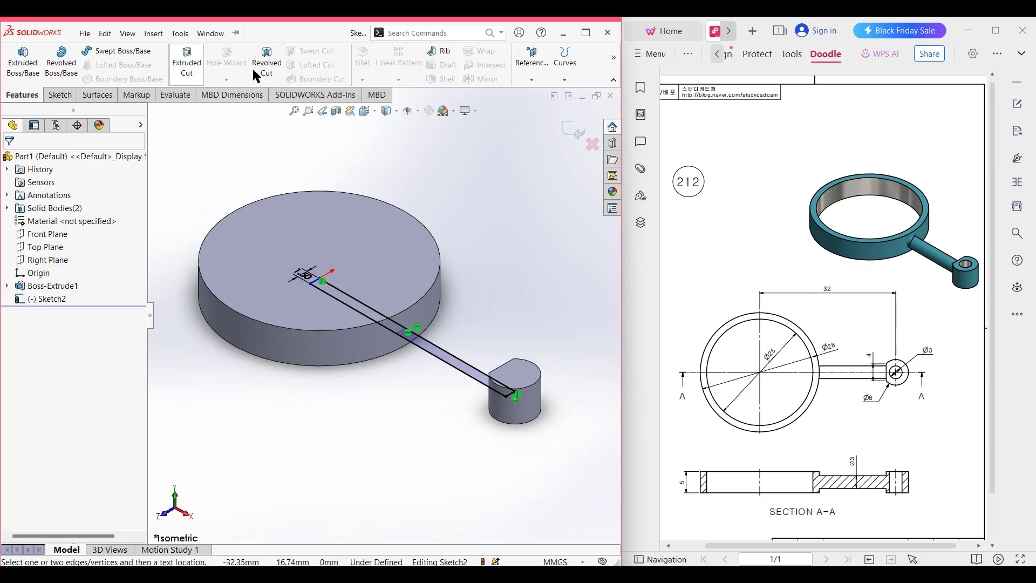
- Revolve the arm sketch 360° about its centre line into a round rod joining disc and boss
left_click(61, 62)
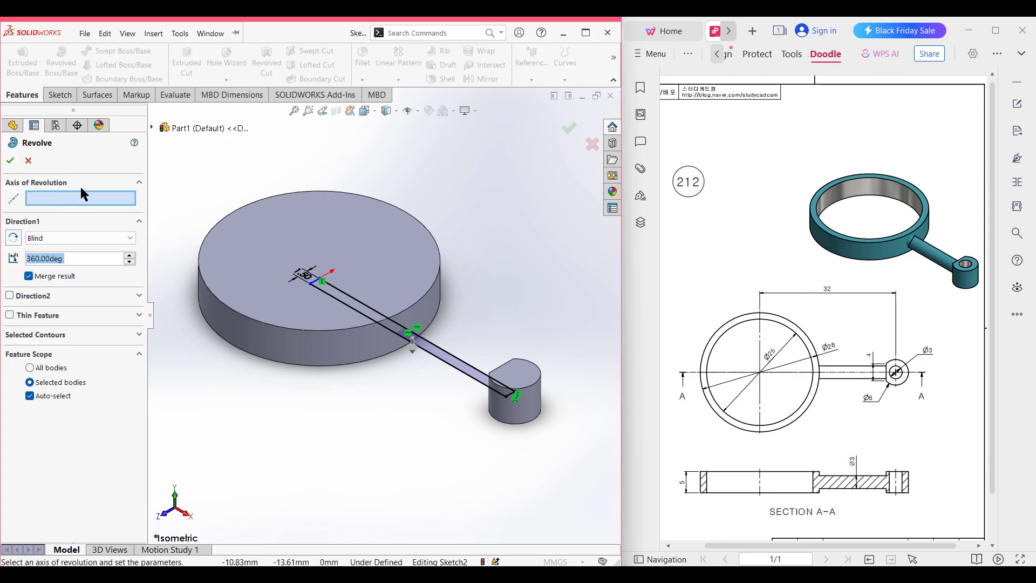
left_click(448, 355)
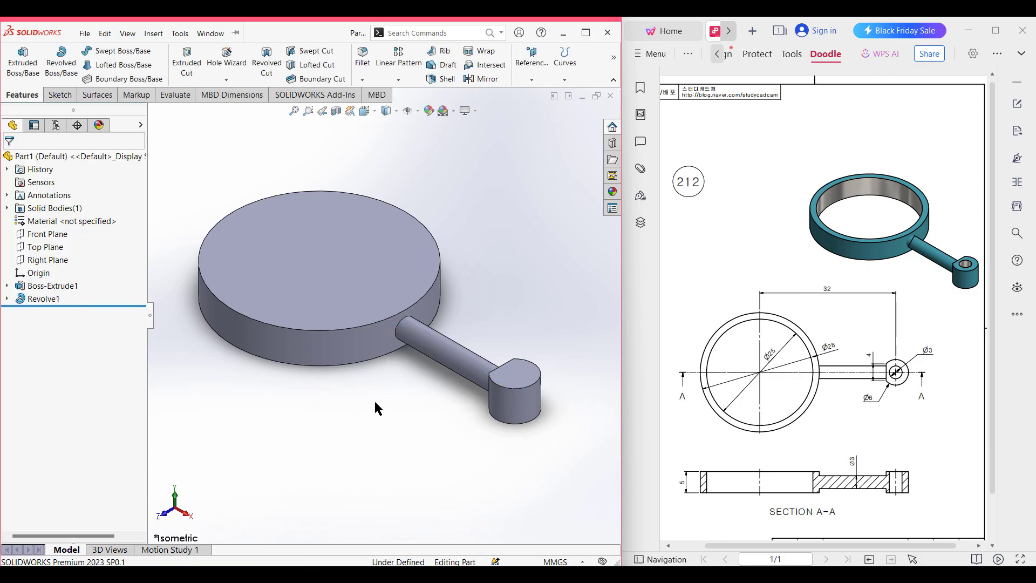
middle_click_drag(378, 406, 491, 436)
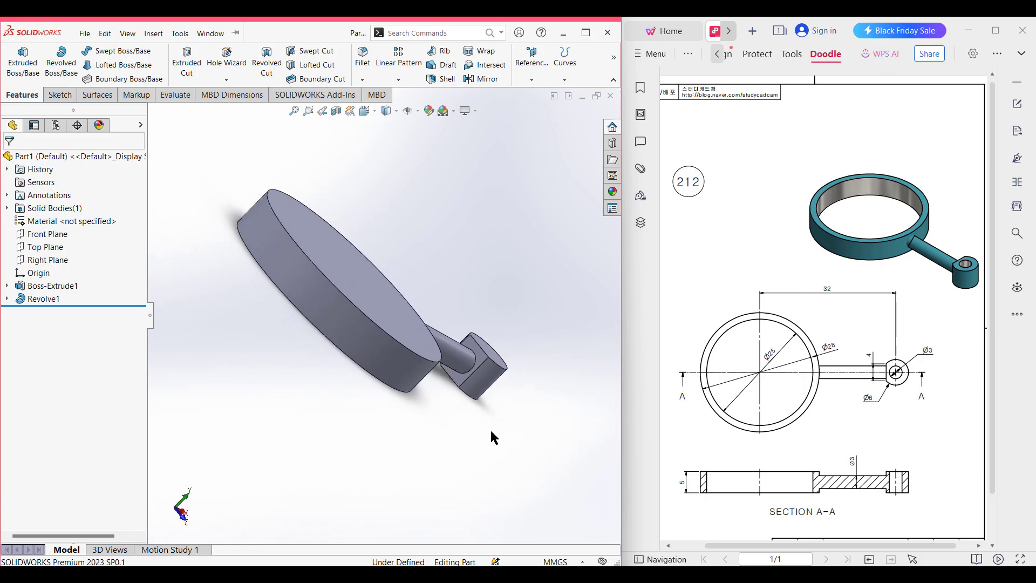
key("ctrl+7")
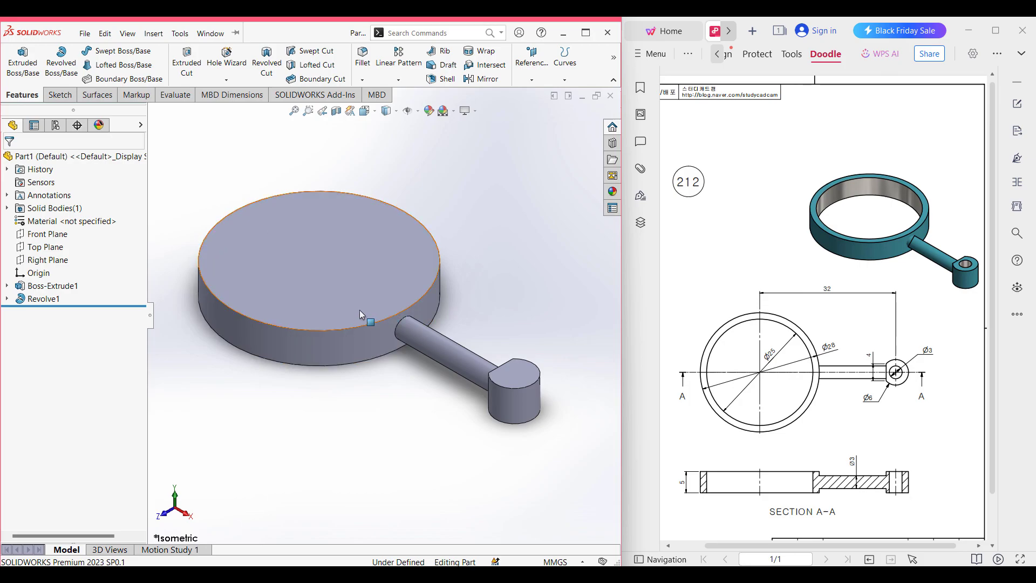
- Start a new sketch on the Top Plane, backing out of an accidental New document dialog
left_click(34, 247)
right_click(34, 247)
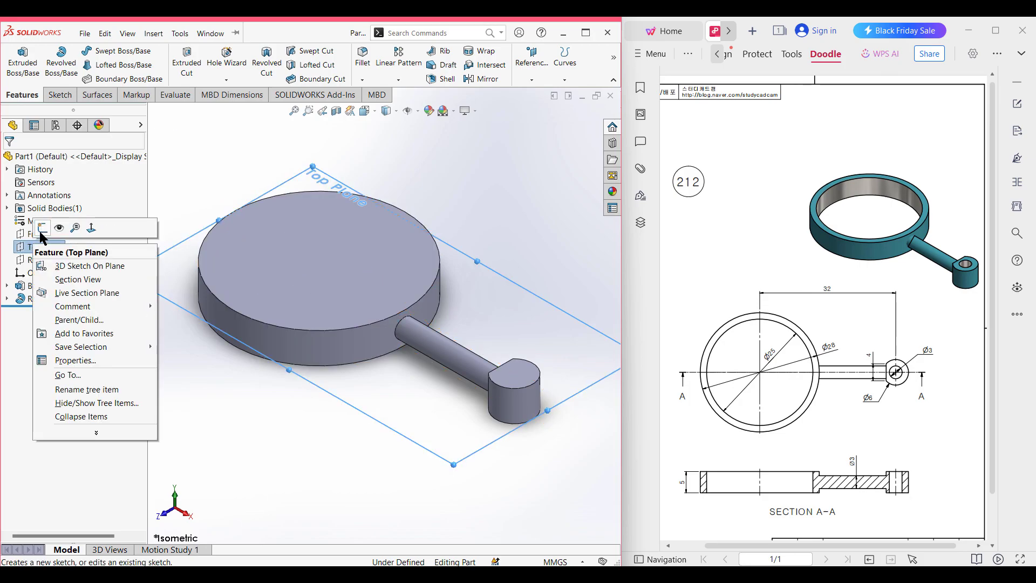
left_click(43, 227)
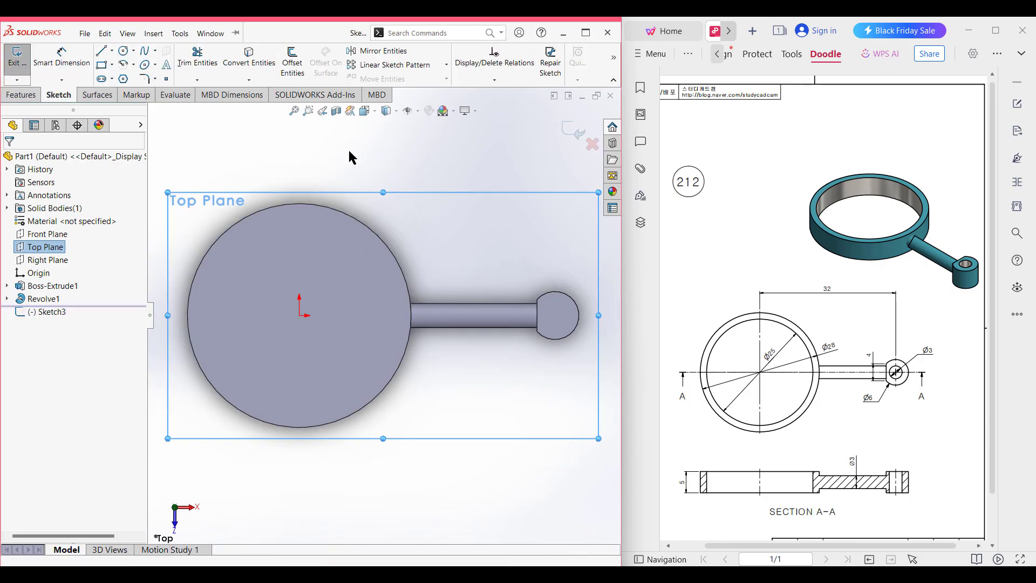
left_click(84, 33)
left_click(122, 52)
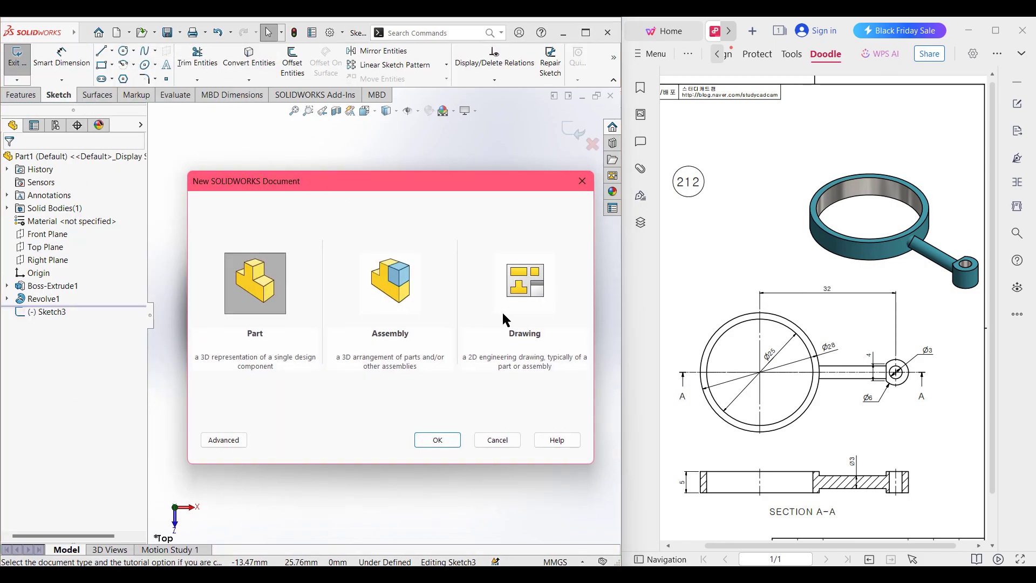
left_click(497, 440)
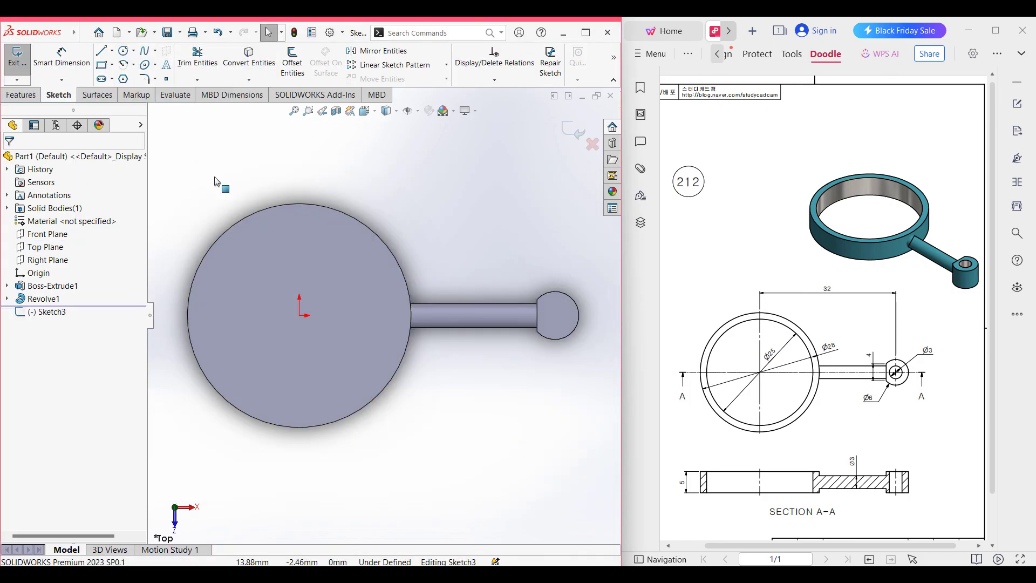
- Draw a Ø25 circle at the origin and a Ø3 circle at the boss centre
left_click(125, 52)
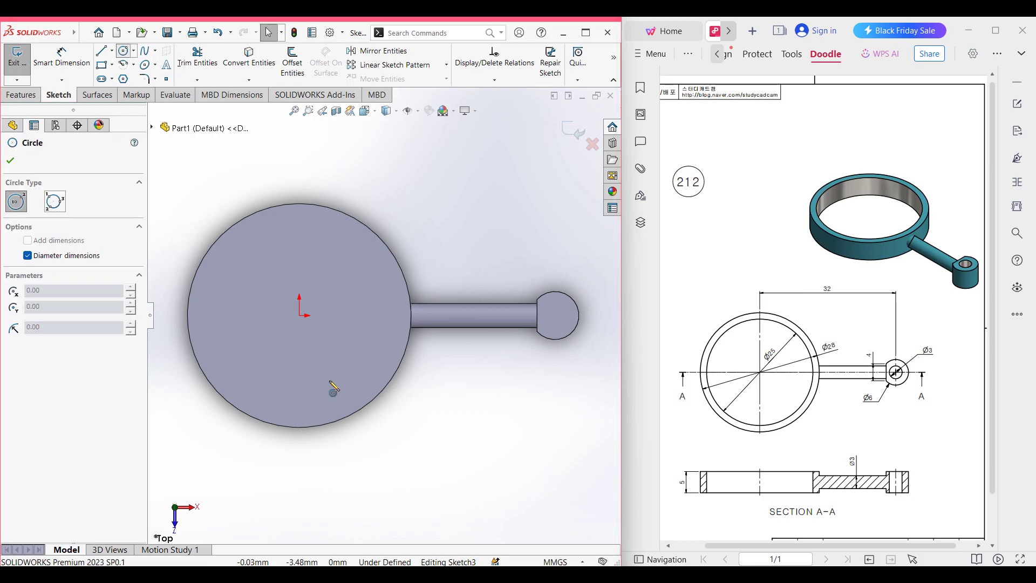
left_click(299, 315)
type("2")
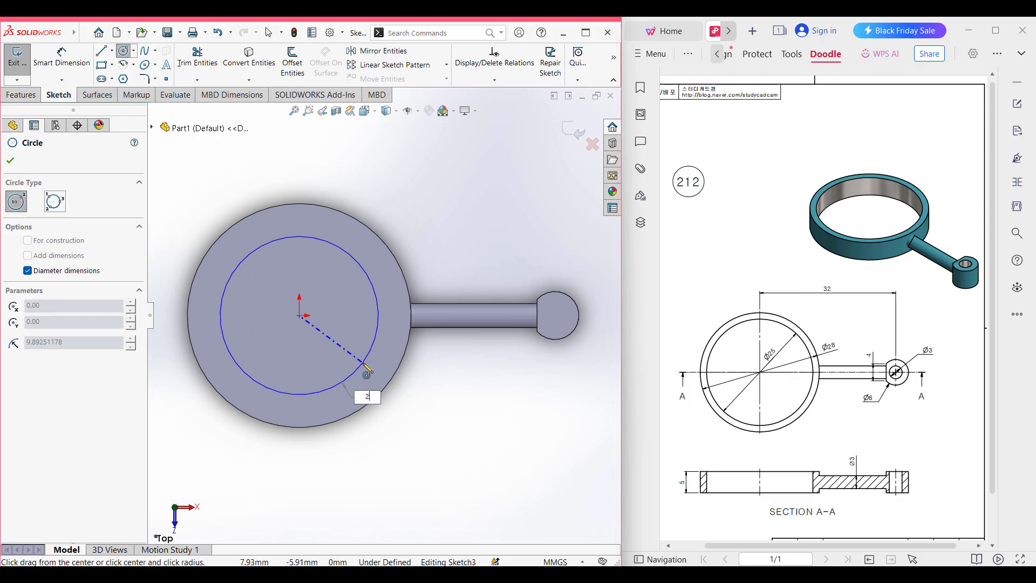
type("5")
key("Return")
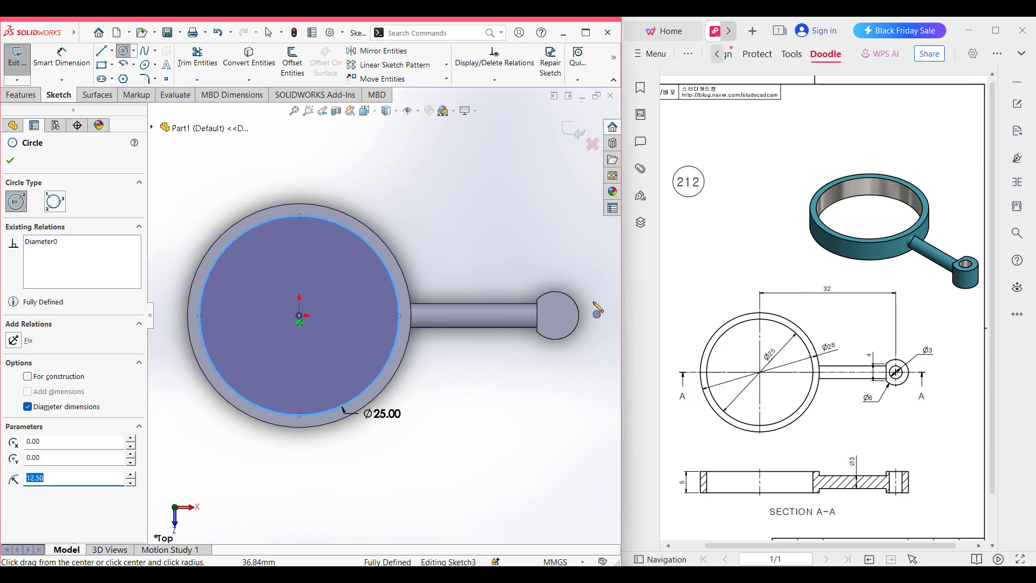
scroll(577, 312, "up", 2)
scroll(520, 313, "down", 2)
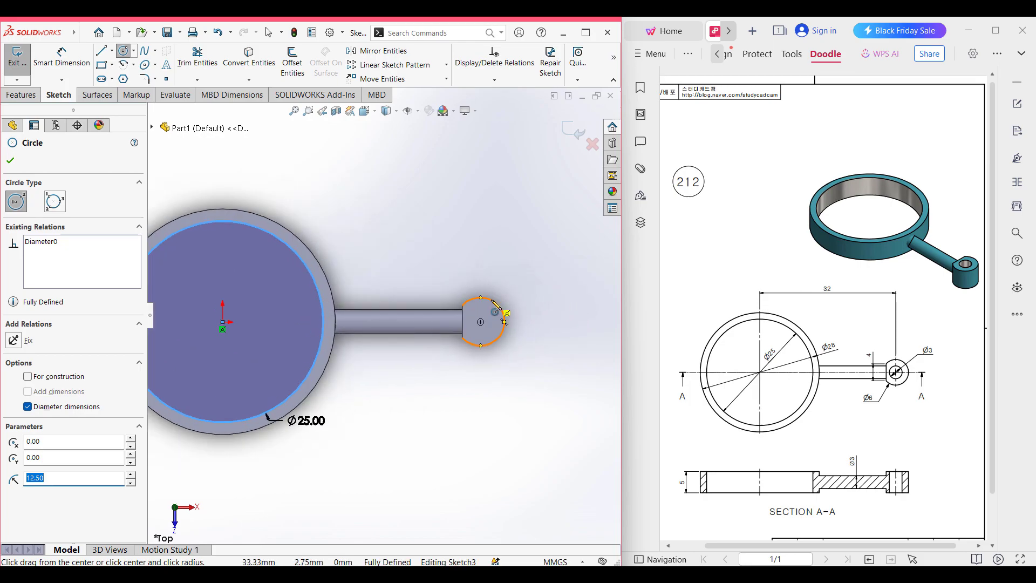
left_click(481, 323)
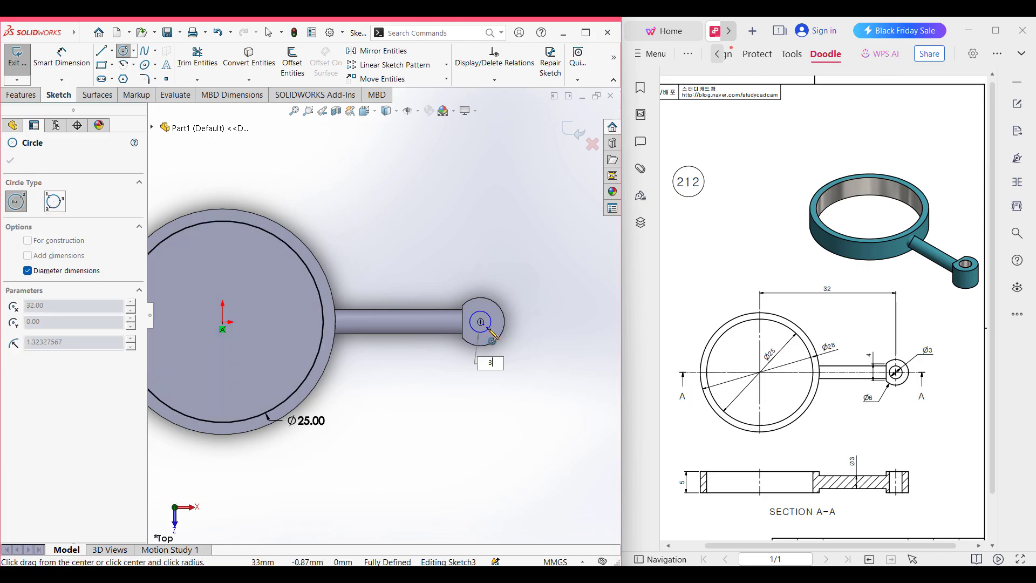
type("3")
key("Return")
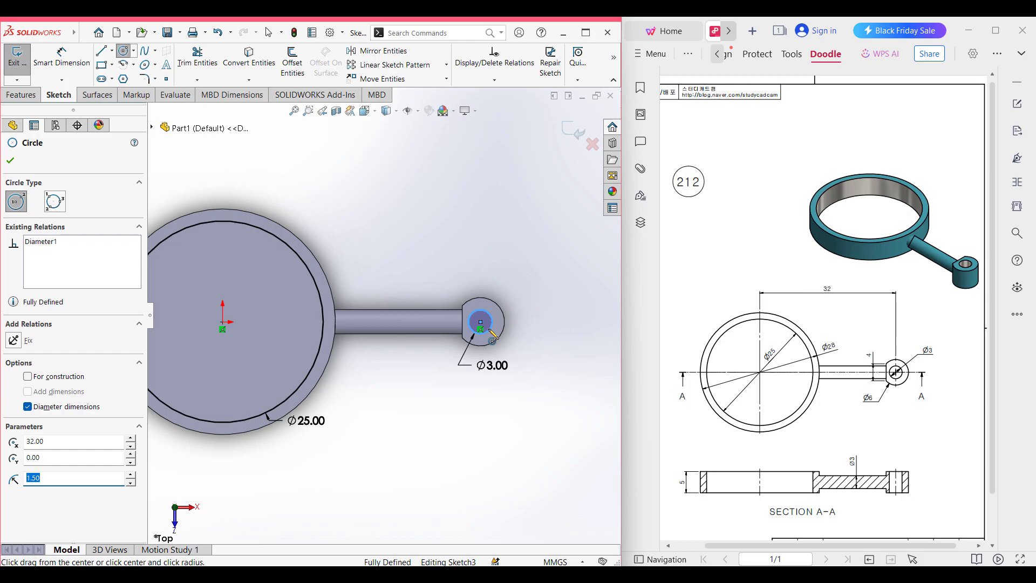
key("ctrl+7")
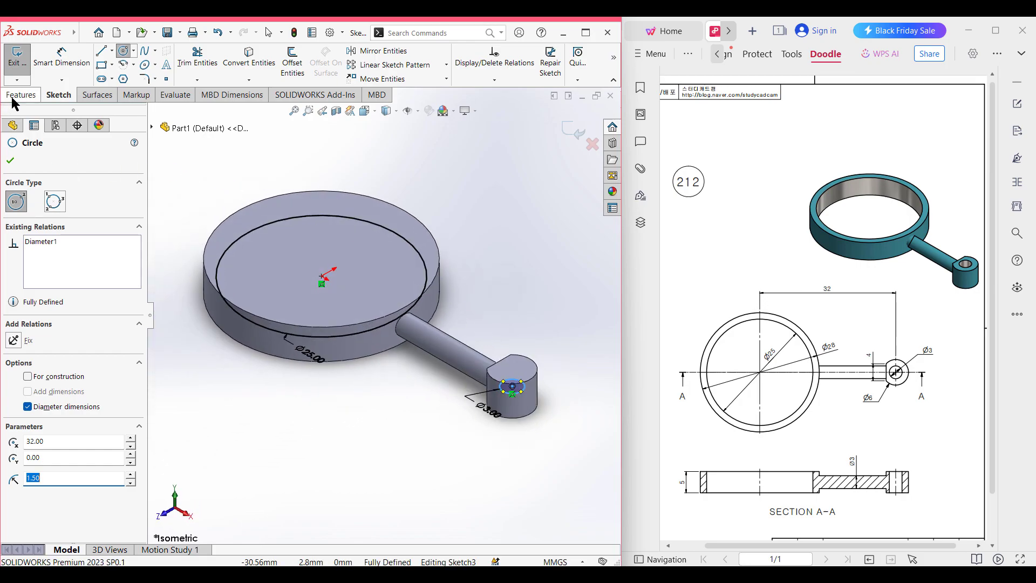
- Extruded-cut the Ø25 and Ø3 circles Through All - Both to hollow the ring and drill the boss
left_click(17, 97)
left_click(187, 64)
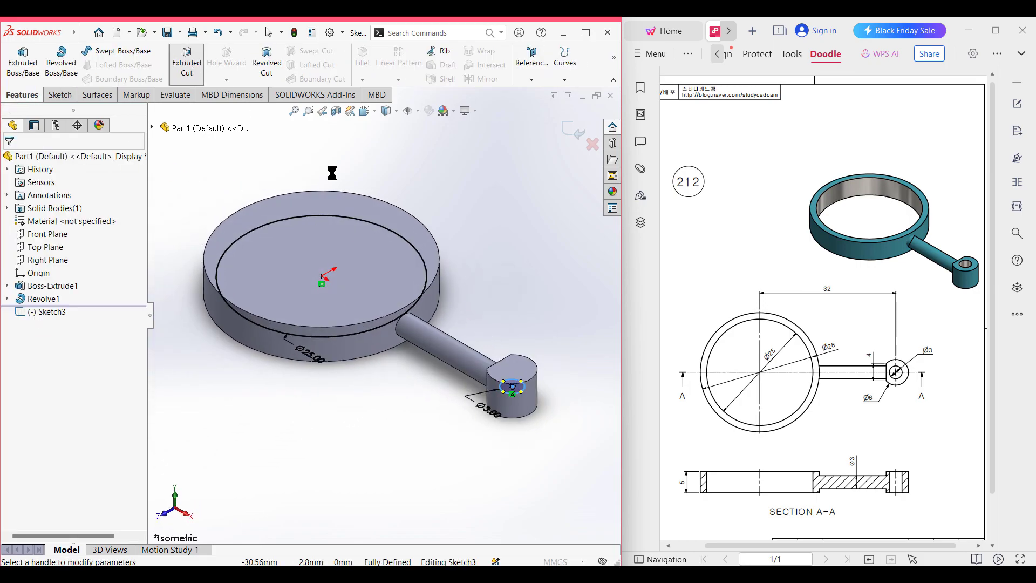
left_click(87, 235)
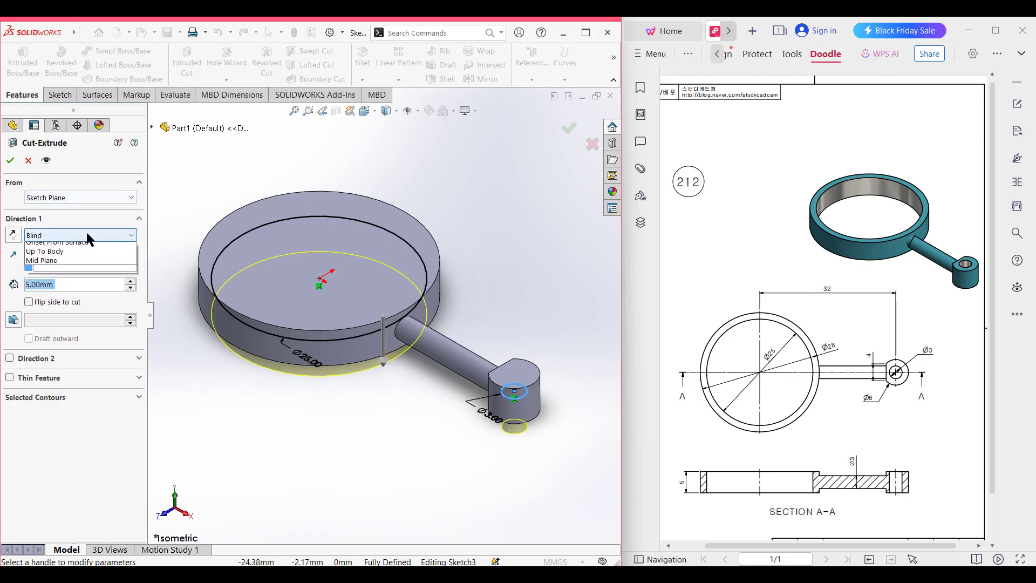
left_click(91, 259)
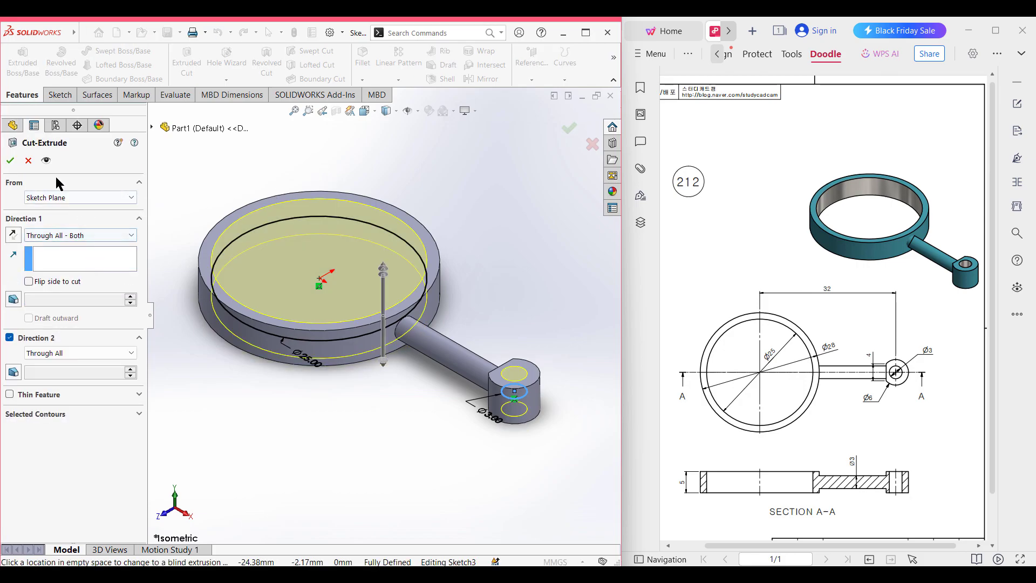
left_click(10, 160)
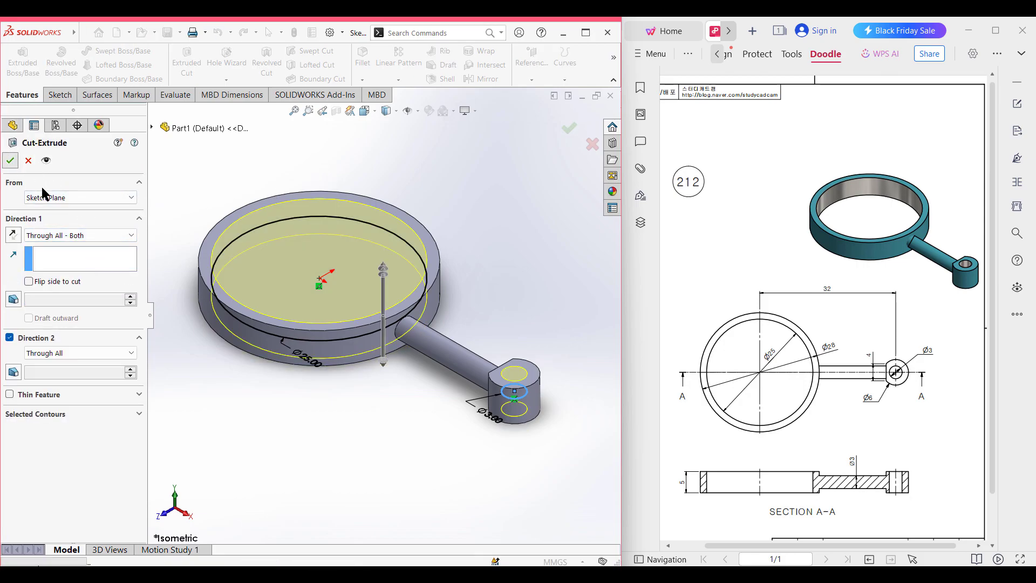
left_click(362, 438)
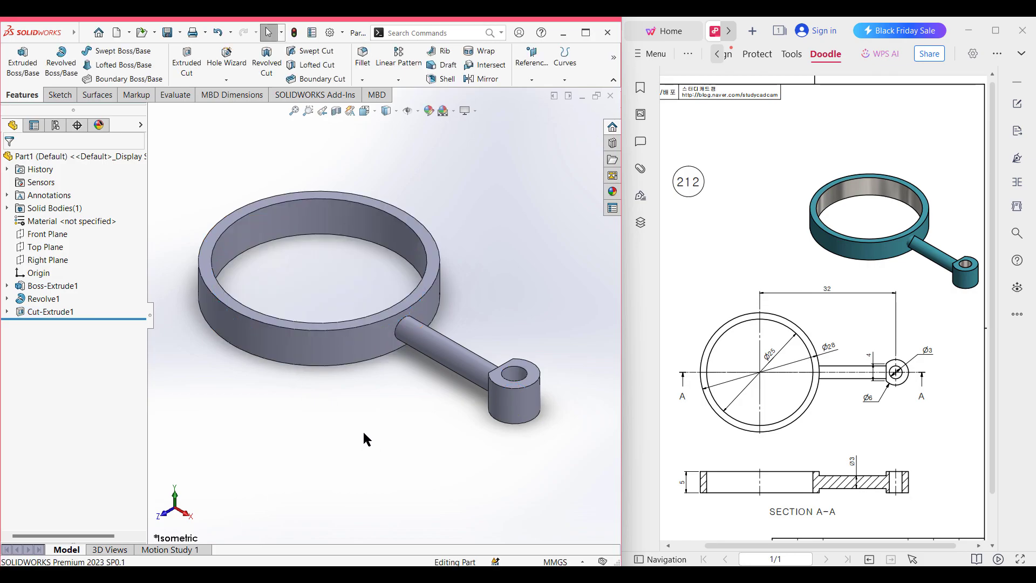